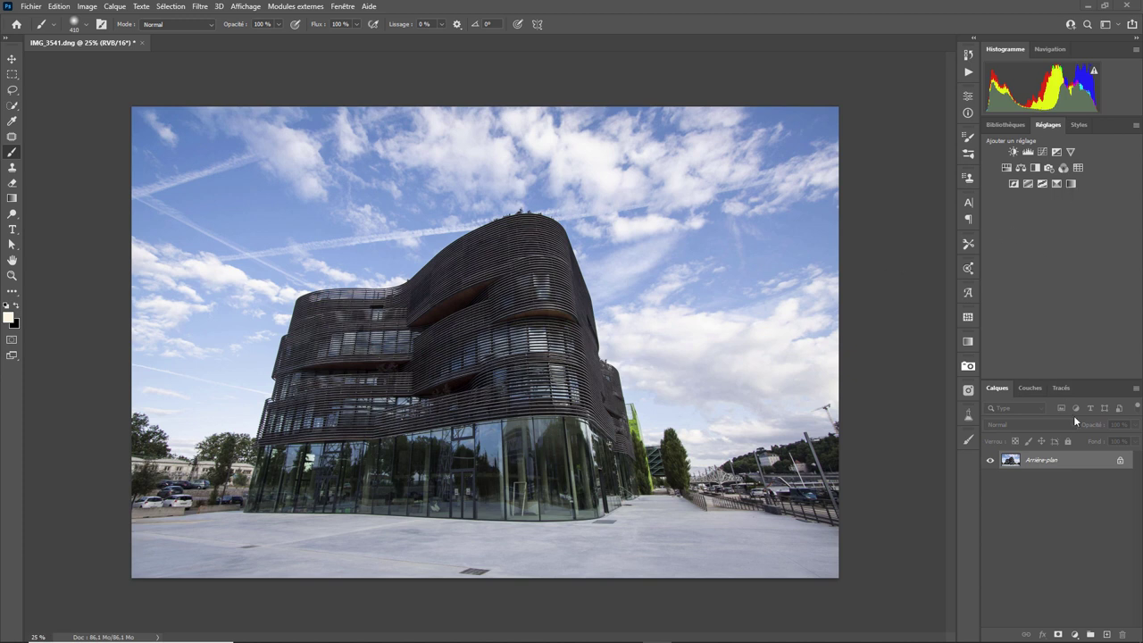
# Add a Courbe de transfert de dégradé (Gradient Map) adjustment layer over the building photo.
pyautogui.click(1076, 635)
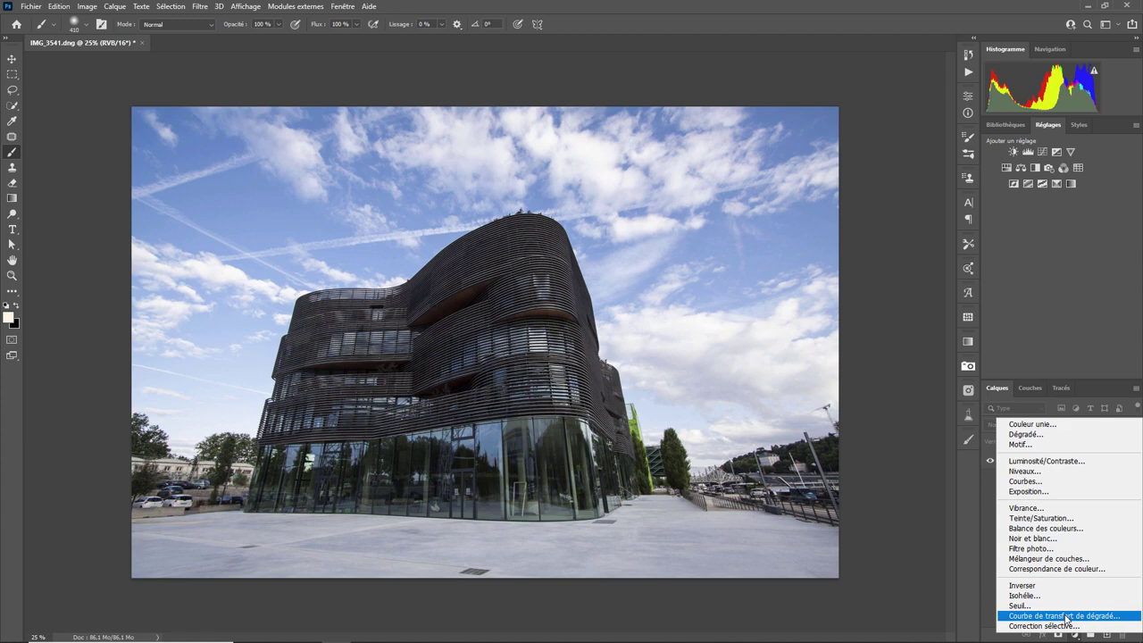
pyautogui.click(1063, 616)
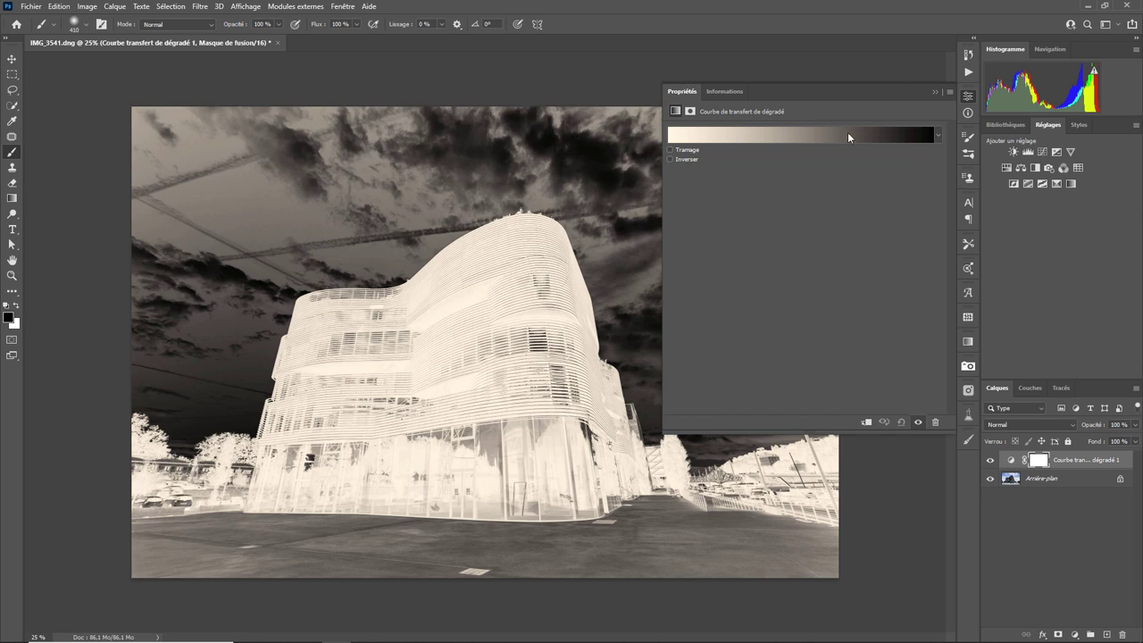
# Apply the black-to-white gradient preset to the map and bring up its Gradient Editor.
pyautogui.click(936, 134)
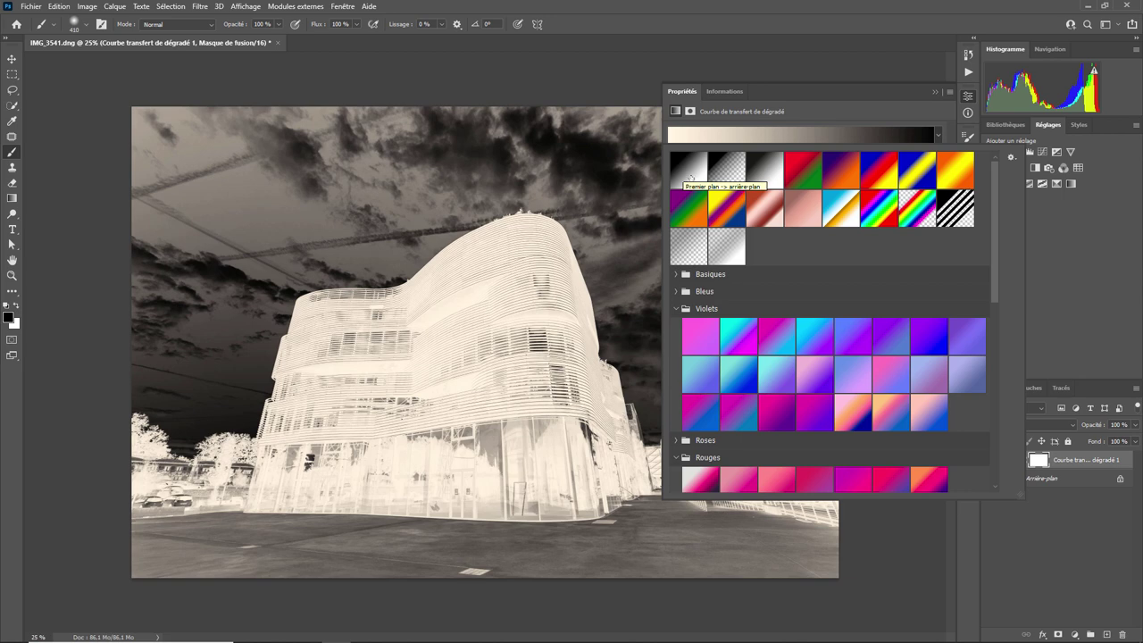
pyautogui.click(690, 177)
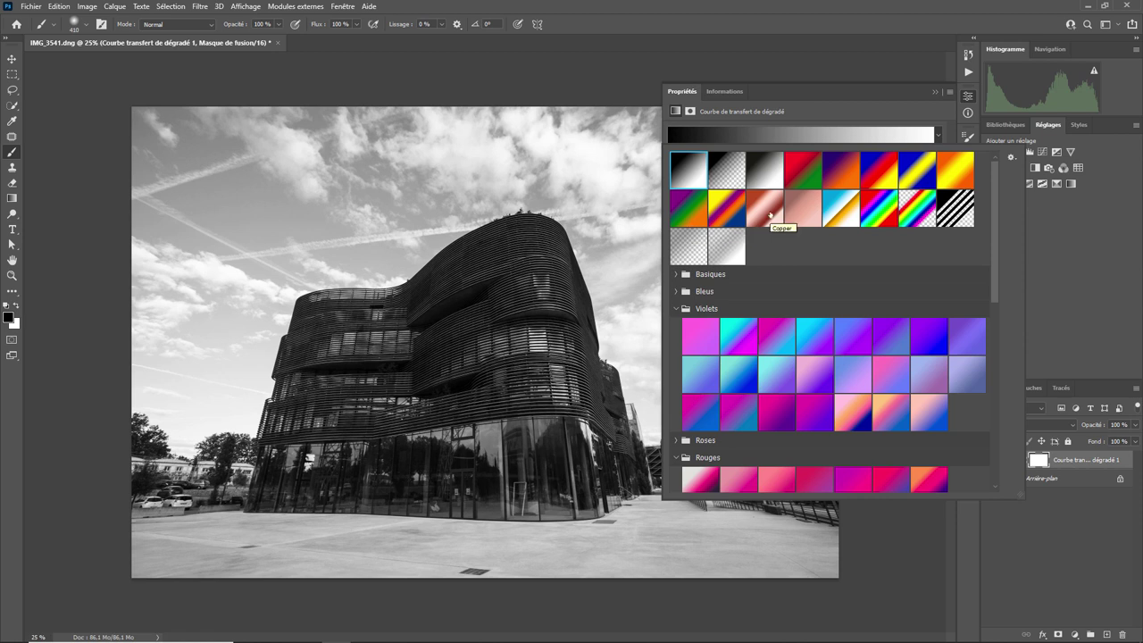
pyautogui.click(783, 137)
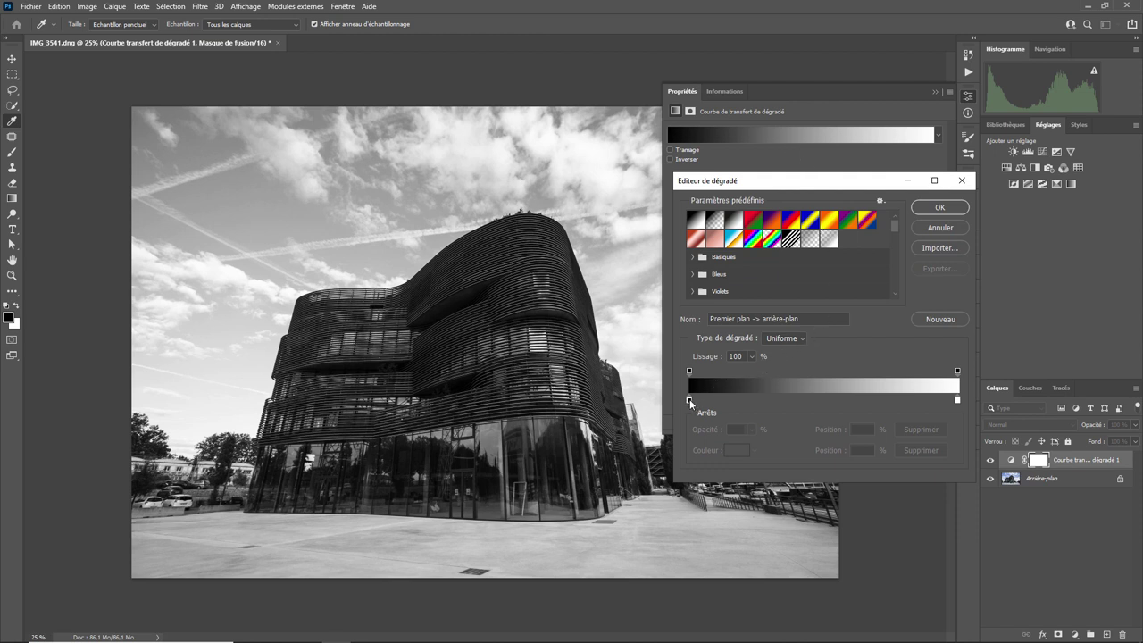
# Add a middle colour stop to the gradient and set its colour to grey 808080.
pyautogui.click(829, 399)
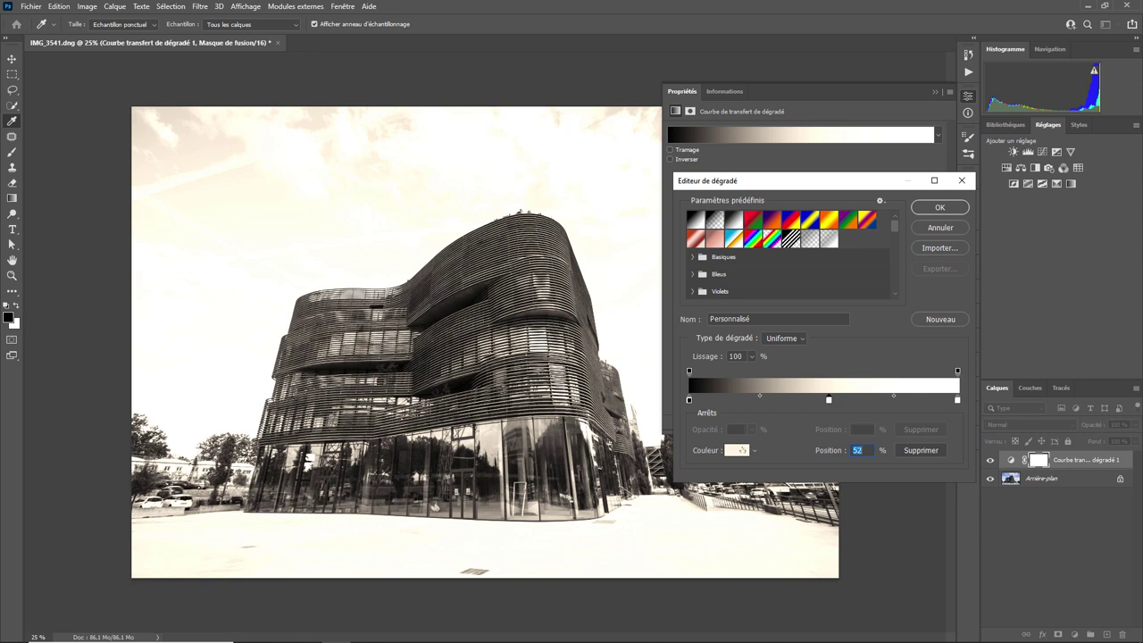
pyautogui.click(743, 451)
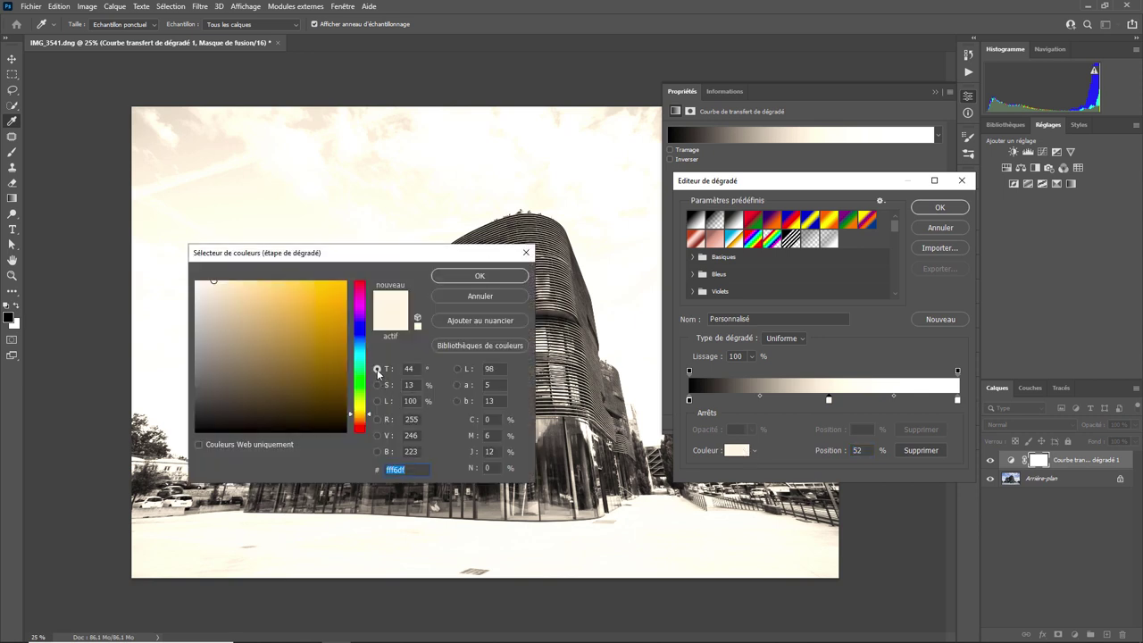
pyautogui.click(195, 337)
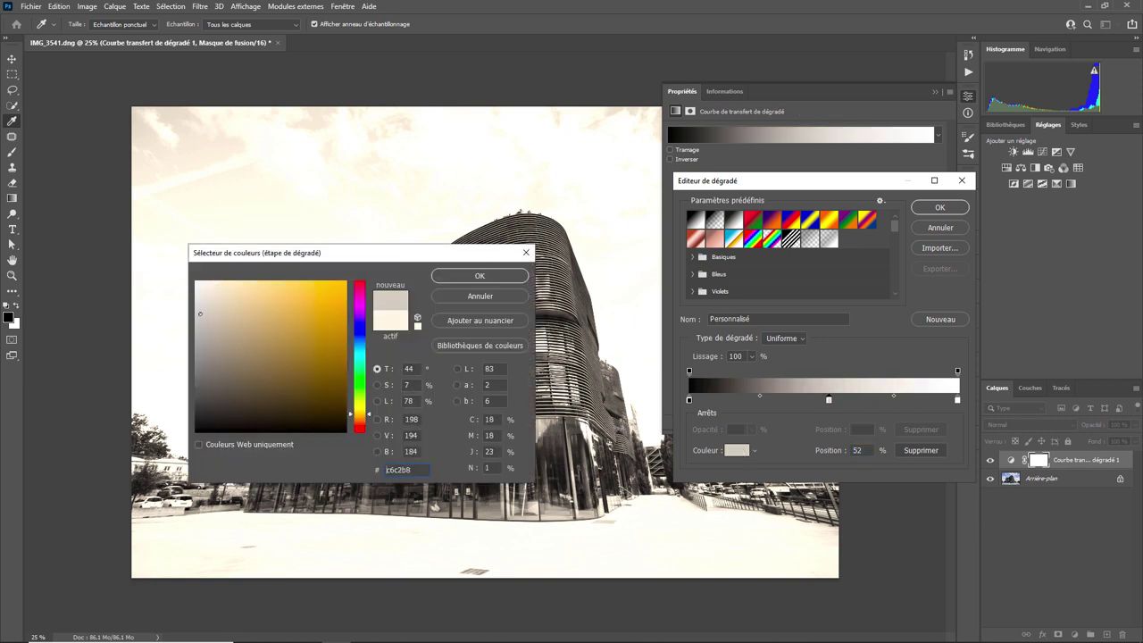
pyautogui.moveTo(177, 344); pyautogui.dragTo(173, 357)
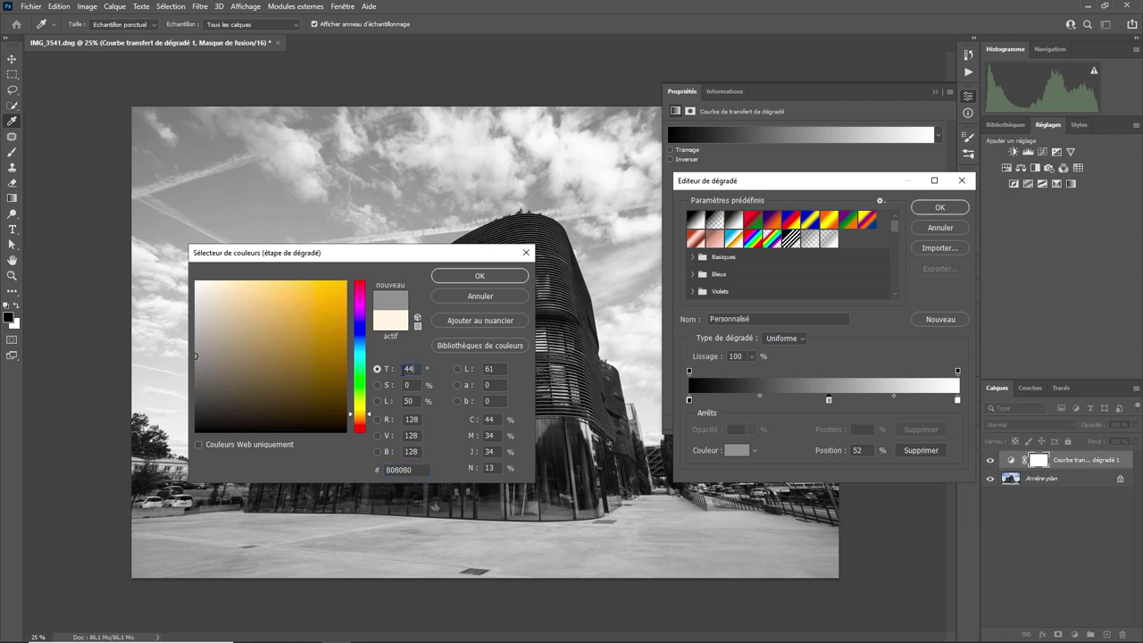
pyautogui.click(412, 369)
pyautogui.write('0')
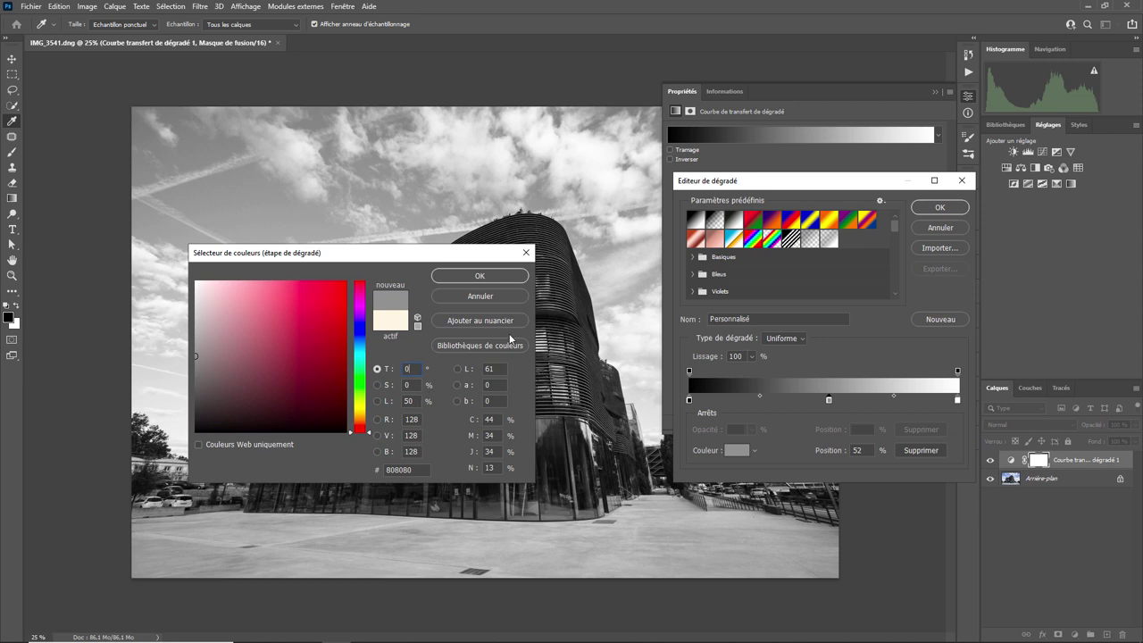
pyautogui.click(498, 280)
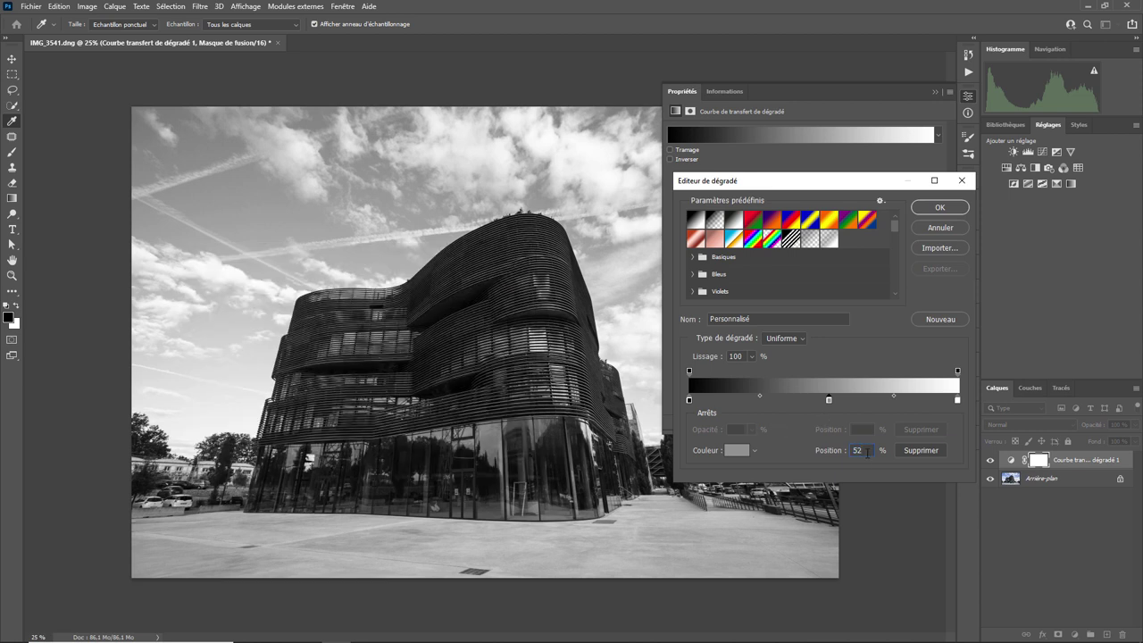
# Position the grey stop, trying 37% and 69% before settling at 52%.
pyautogui.write('5')
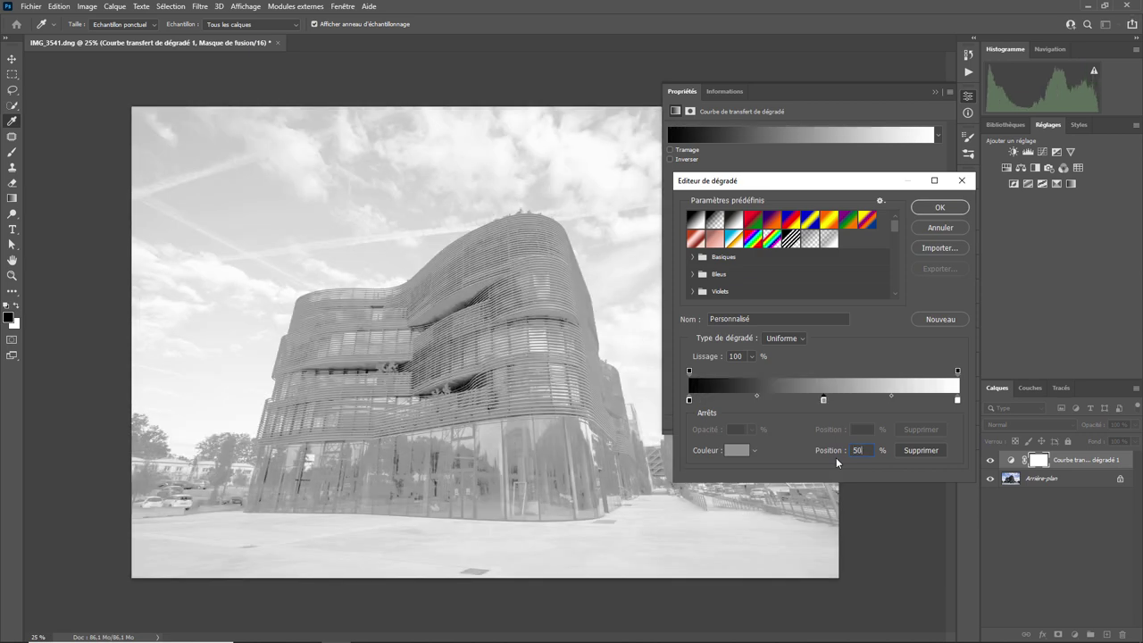
pyautogui.write('0')
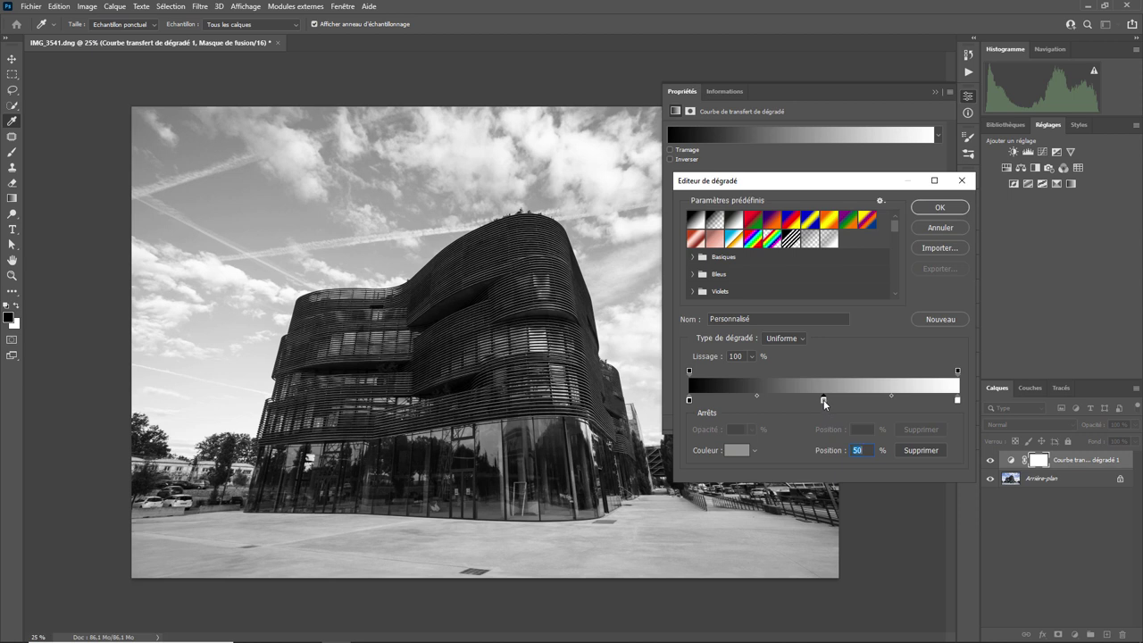
pyautogui.moveTo(824, 400); pyautogui.dragTo(788, 401)
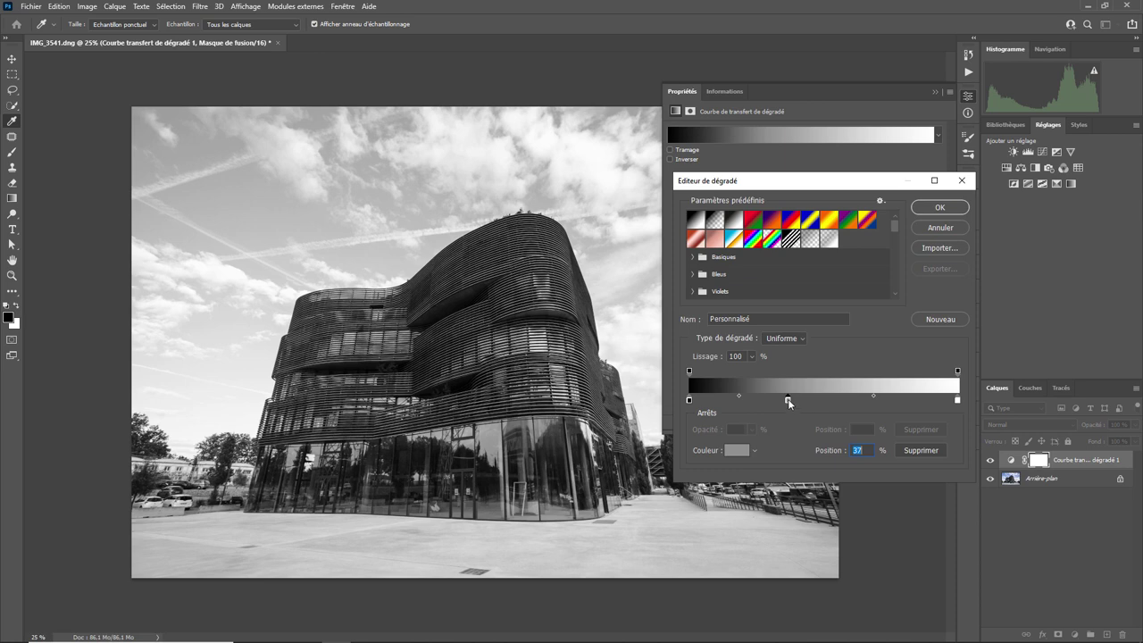
pyautogui.moveTo(788, 400); pyautogui.dragTo(876, 400)
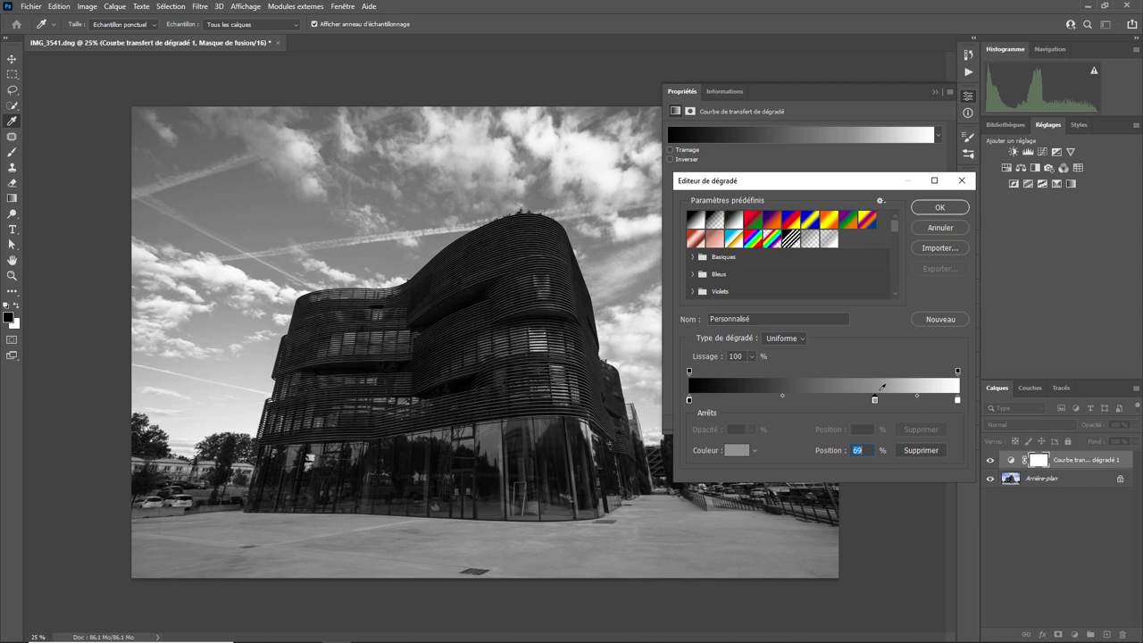
pyautogui.moveTo(874, 400); pyautogui.dragTo(829, 400)
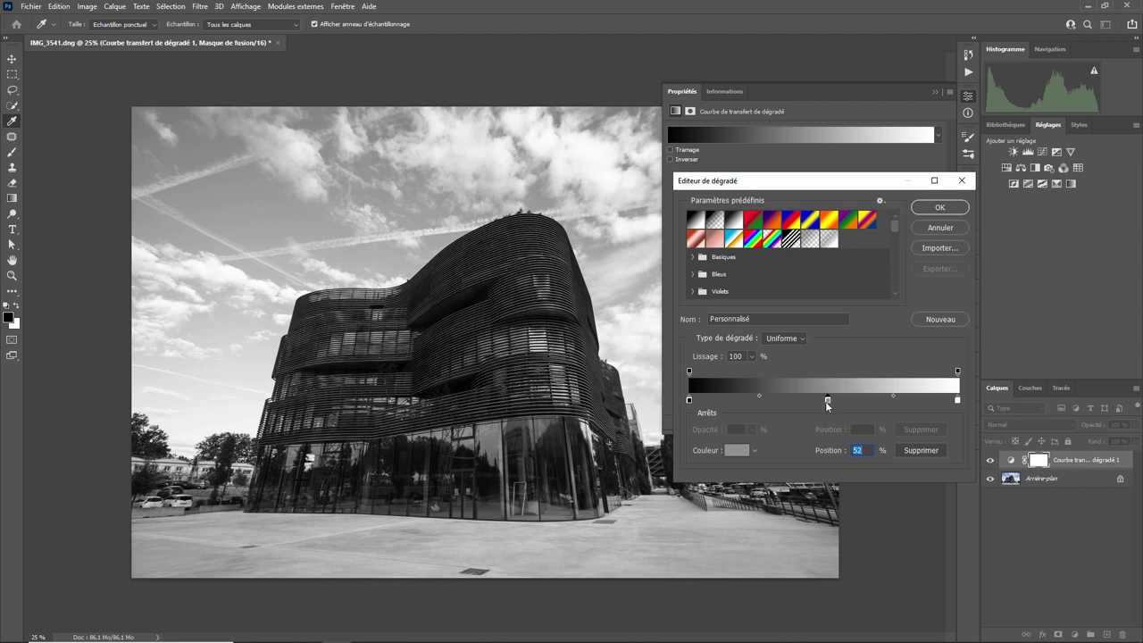
# Try a crimson 881d1d stop near 30%, then reset to the Premier plan -> arrière-plan preset.
pyautogui.click(768, 399)
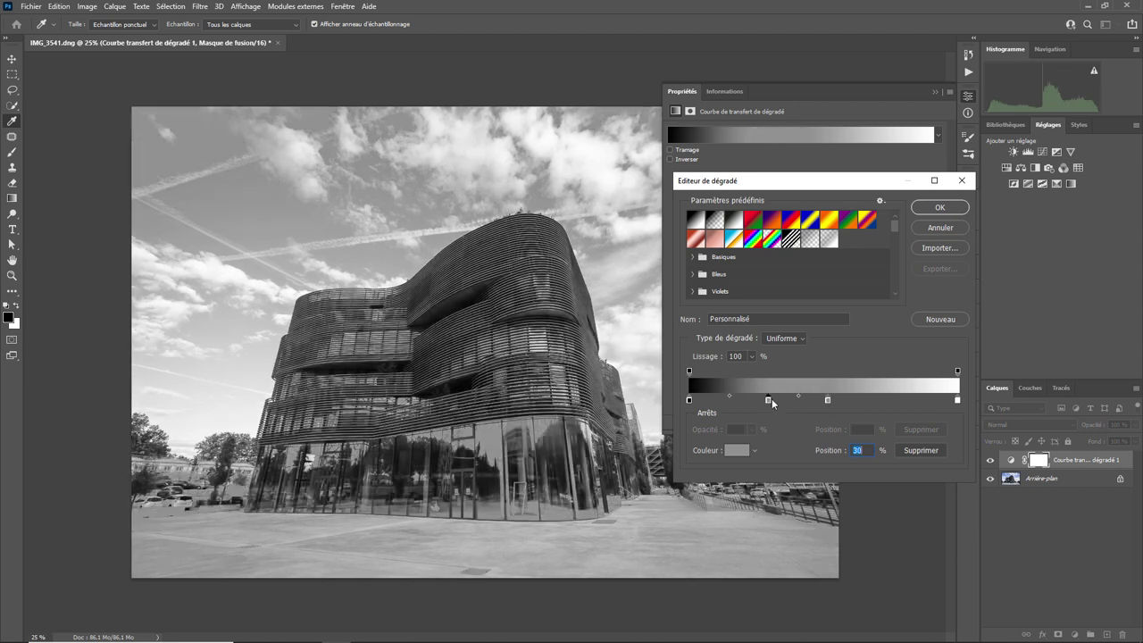
pyautogui.click(740, 451)
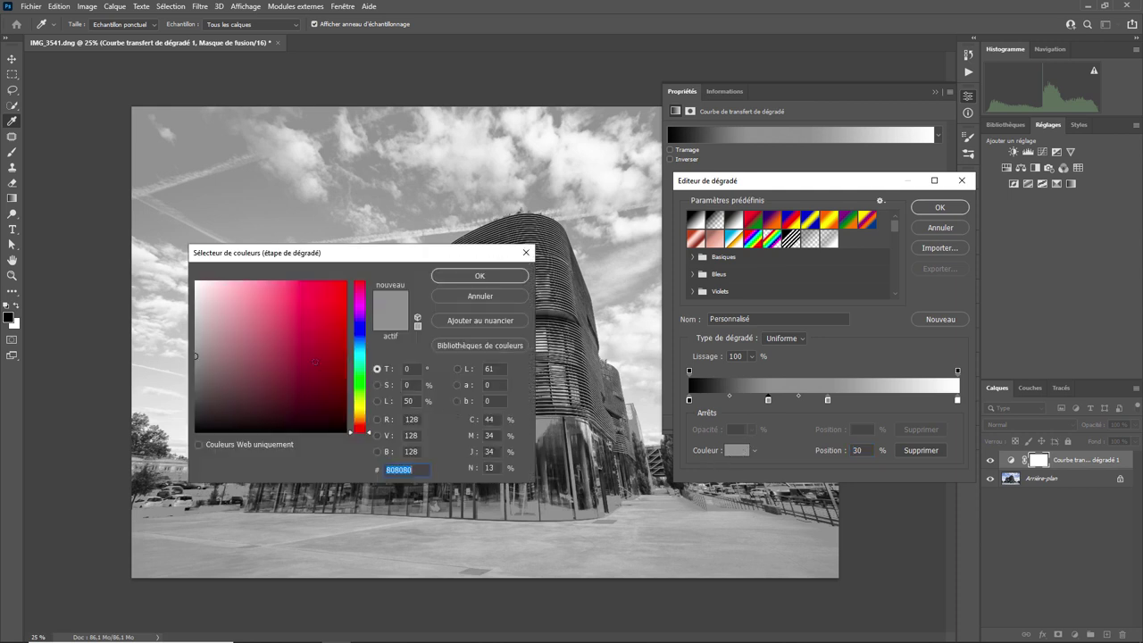
pyautogui.click(314, 351)
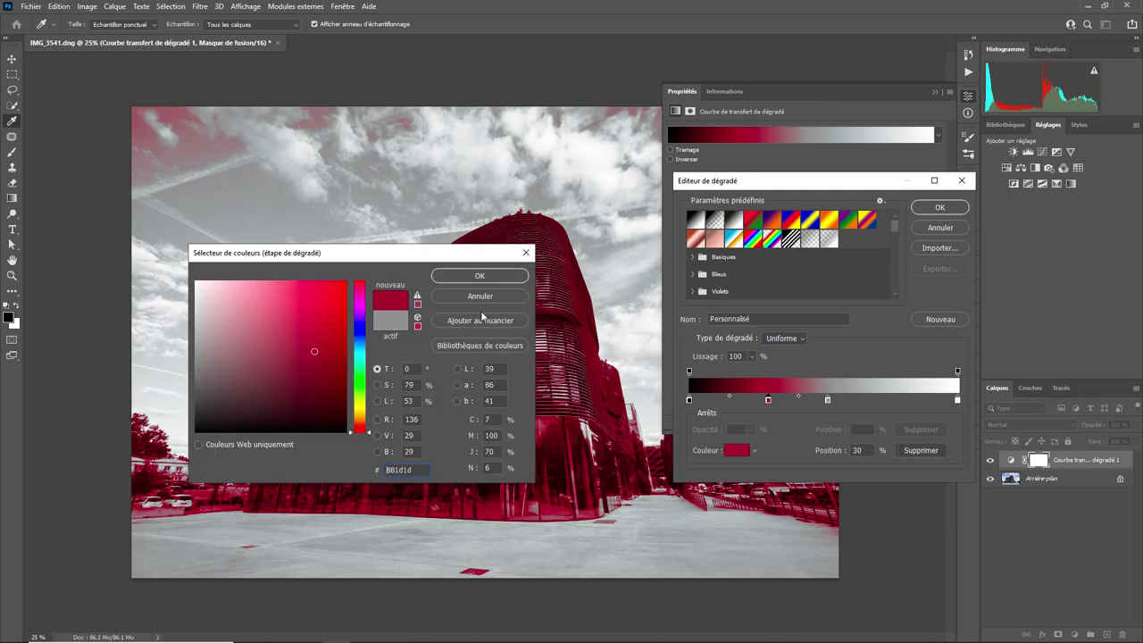
pyautogui.click(476, 277)
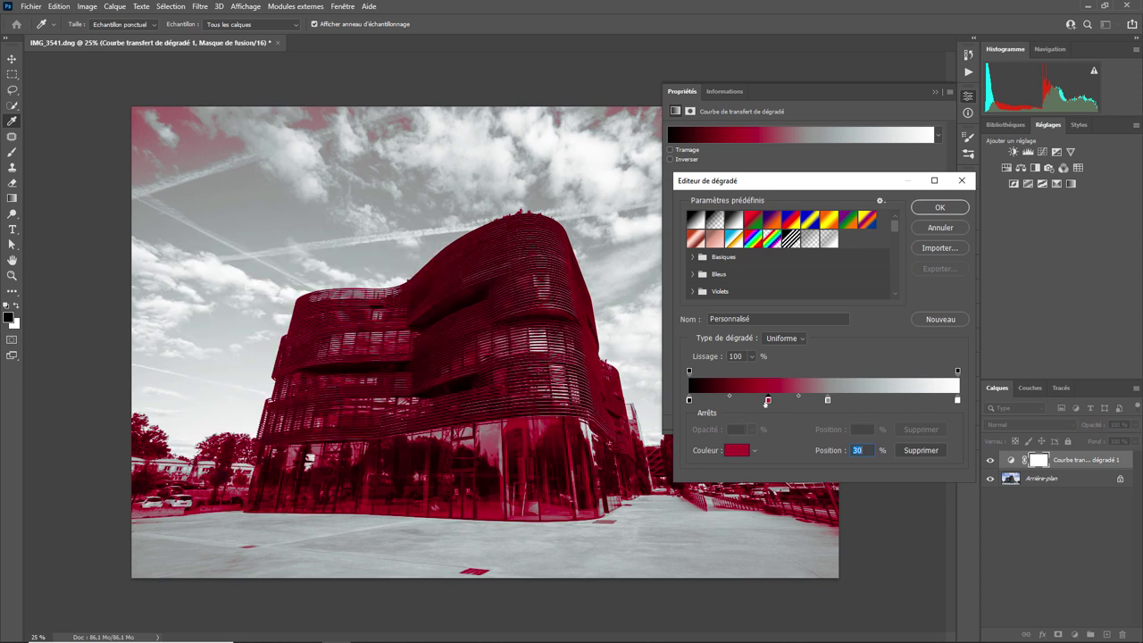
pyautogui.moveTo(768, 400)
pyautogui.mouseDown()
pyautogui.moveTo(746, 400)
pyautogui.moveTo(786, 400)
pyautogui.moveTo(764, 403)
pyautogui.mouseUp()
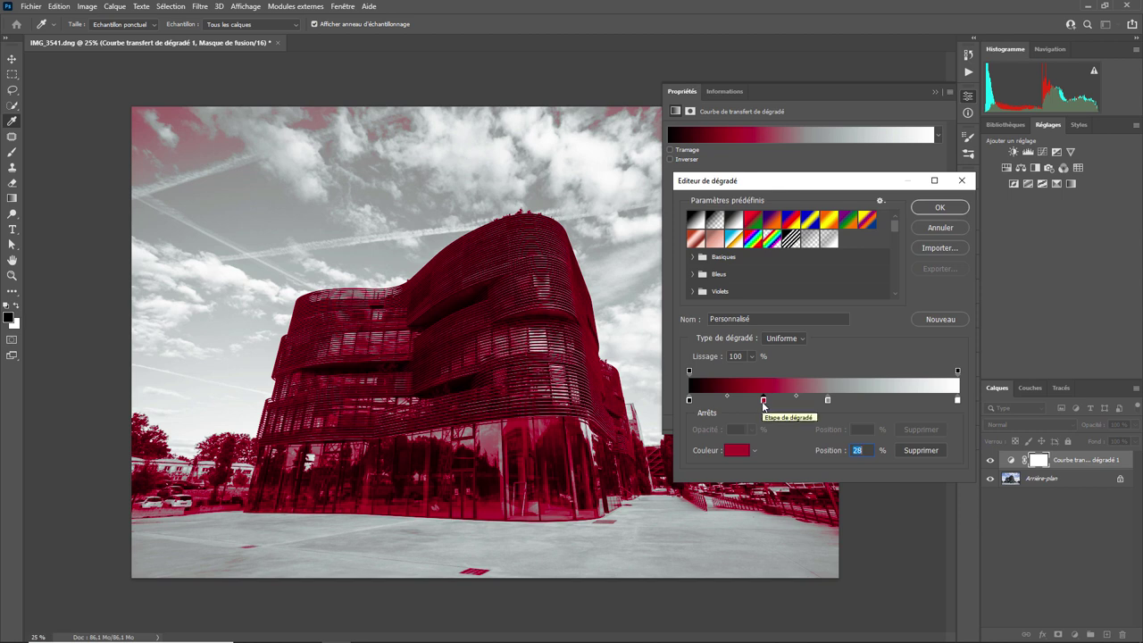
pyautogui.click(695, 219)
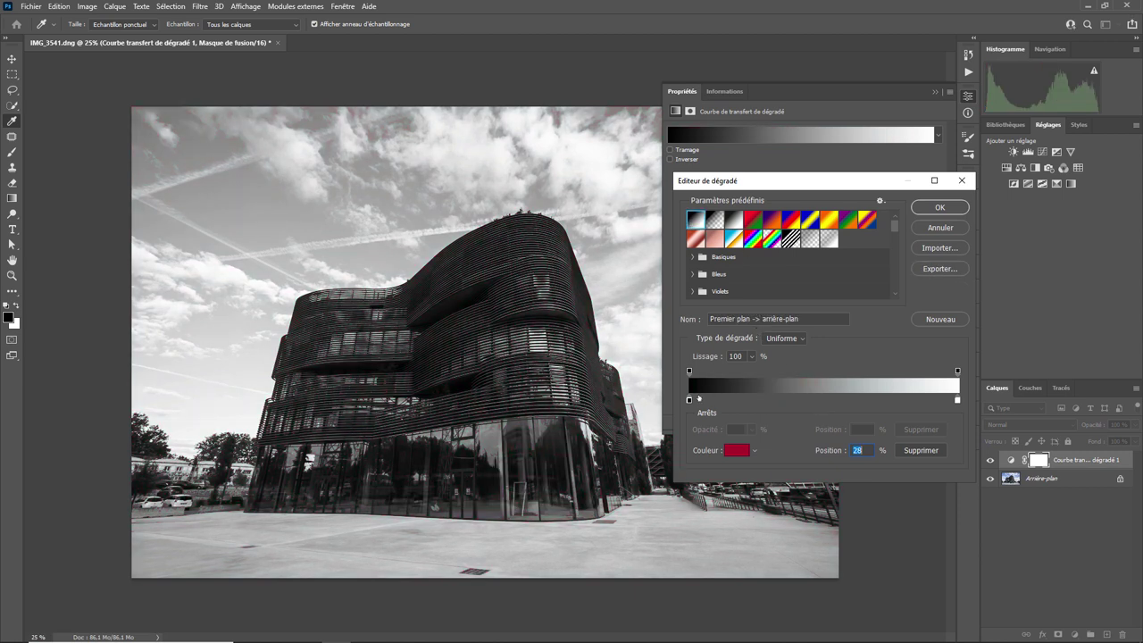
# Confirm the gradient edits and hide the gradient map layer.
pyautogui.click(939, 209)
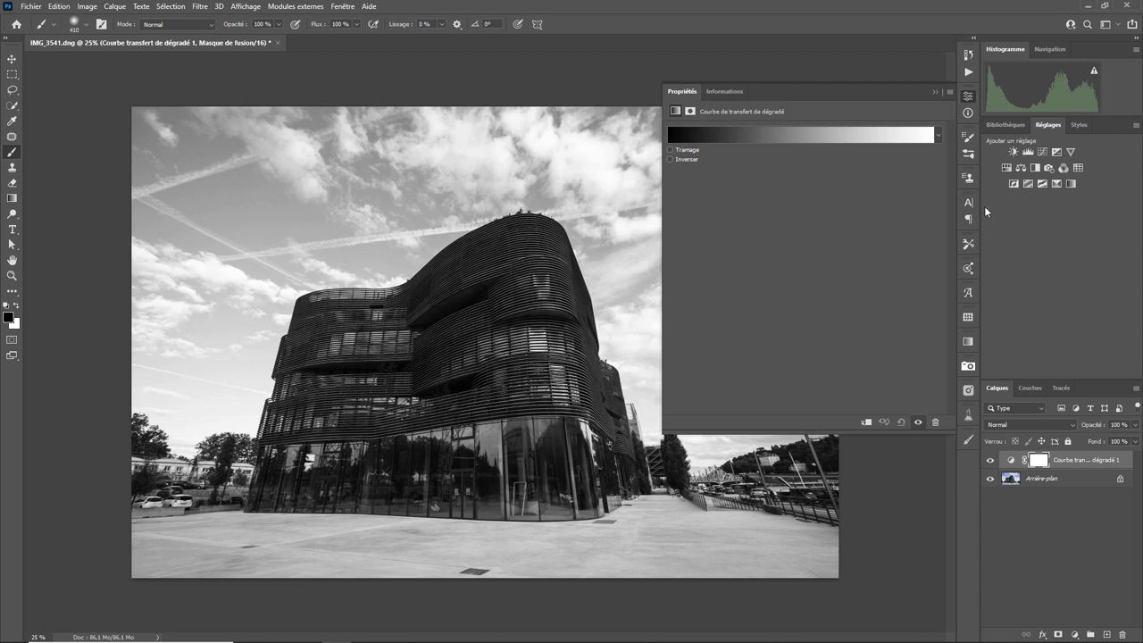
pyautogui.click(990, 460)
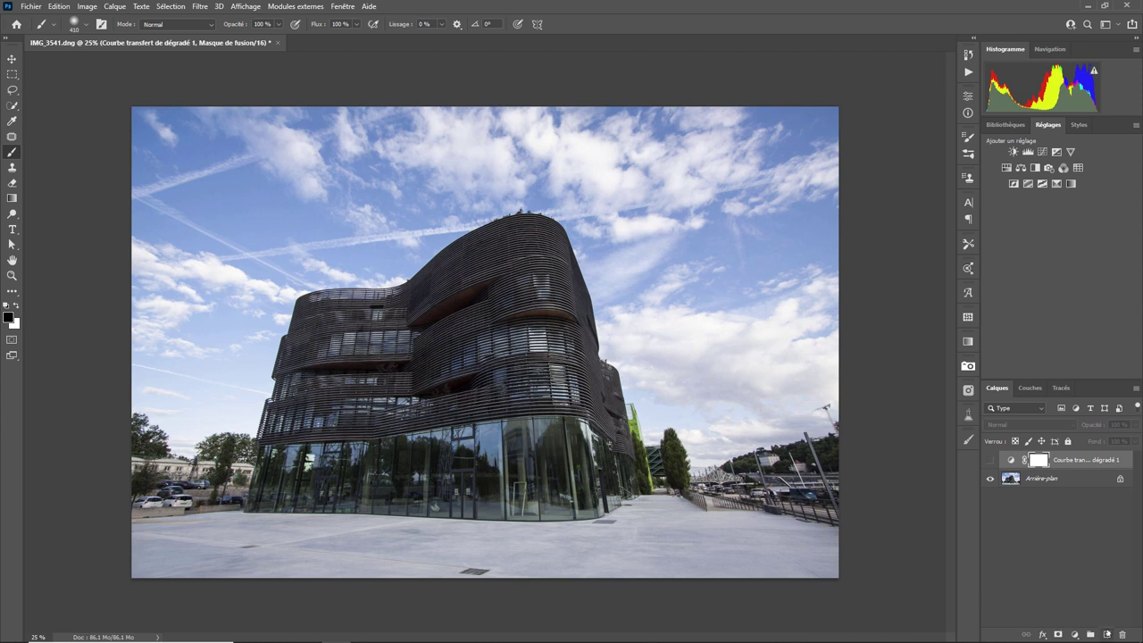
# Add a new layer, Calque 1, filled with 50% grey and blended in Incrustation mode.
pyautogui.click(1107, 634)
pyautogui.press('x')
pyautogui.click(66, 9)
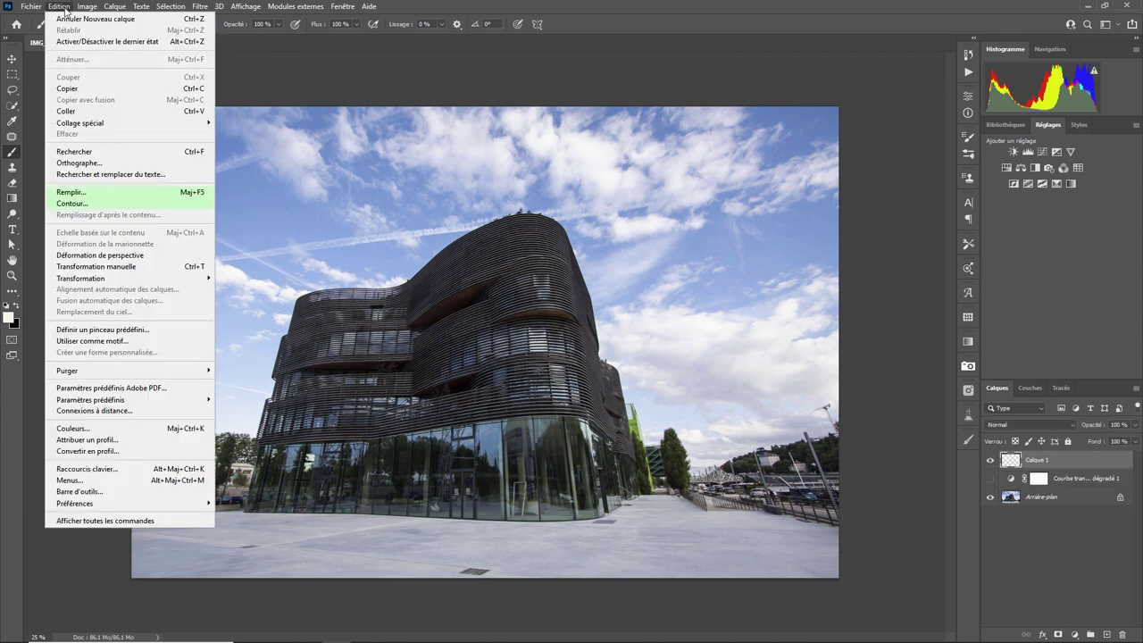
pyautogui.click(99, 192)
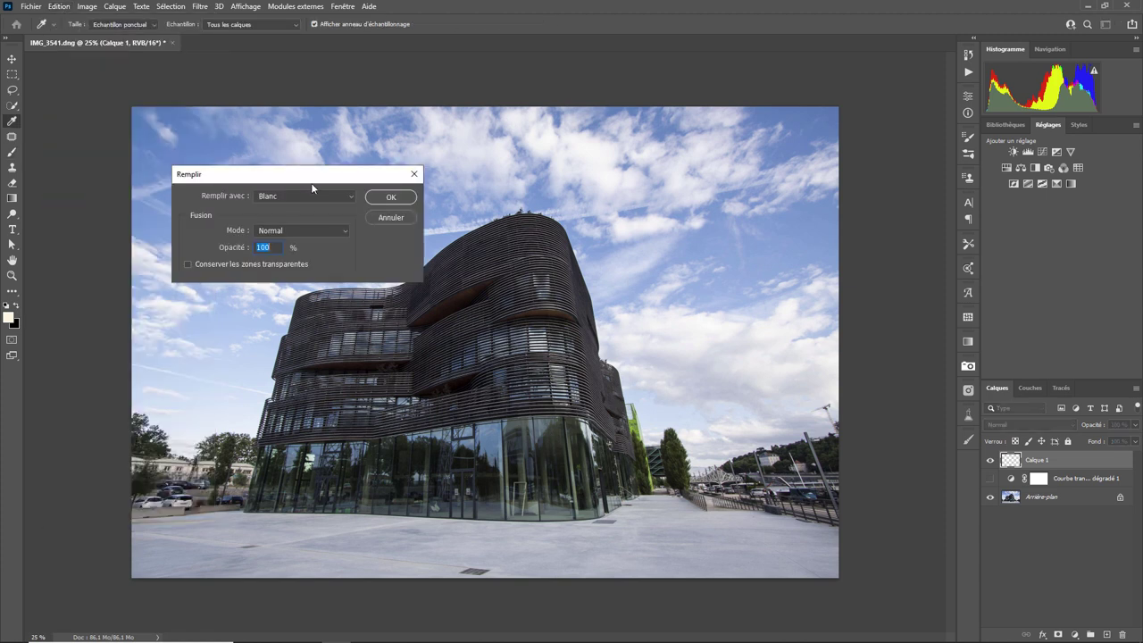
pyautogui.click(329, 196)
pyautogui.click(301, 296)
pyautogui.click(390, 196)
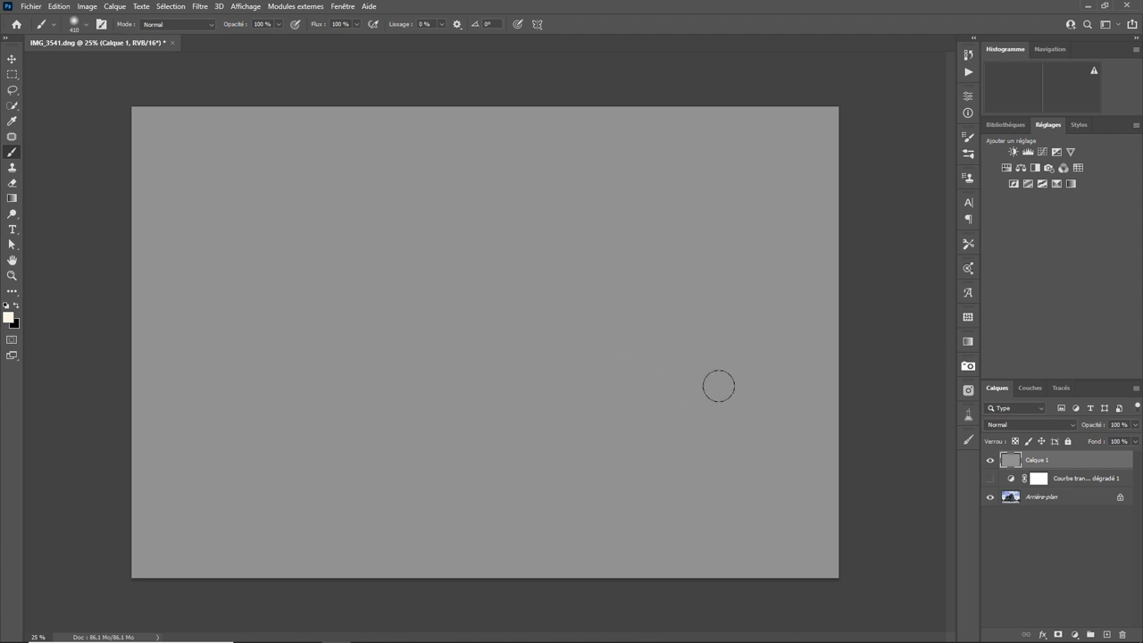
pyautogui.click(1033, 425)
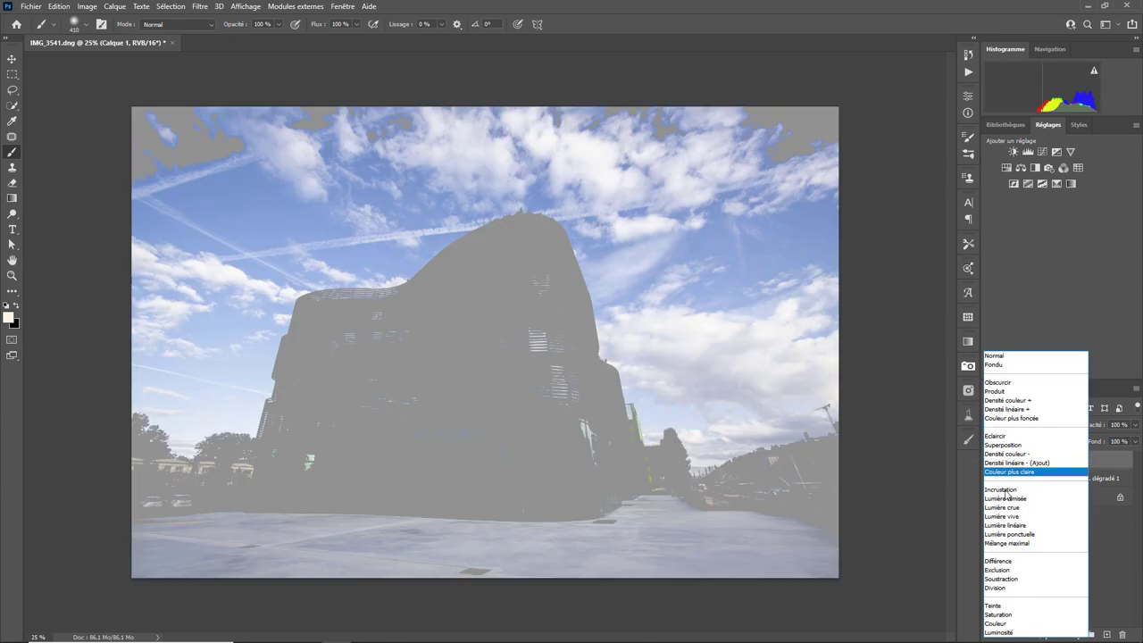
pyautogui.click(1000, 490)
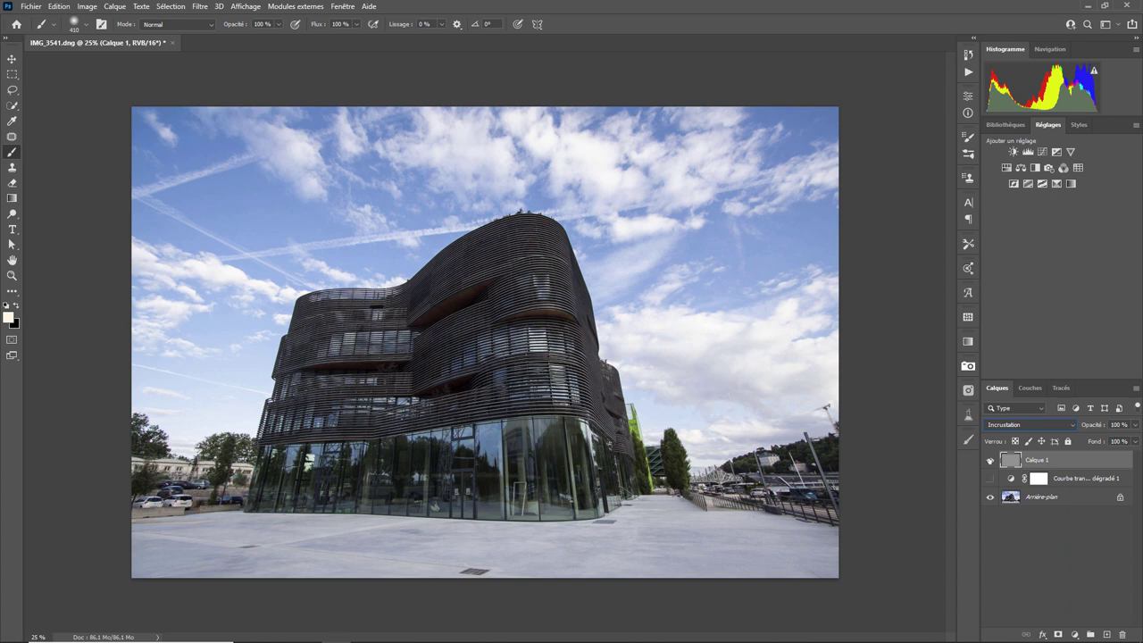
pyautogui.click(991, 461)
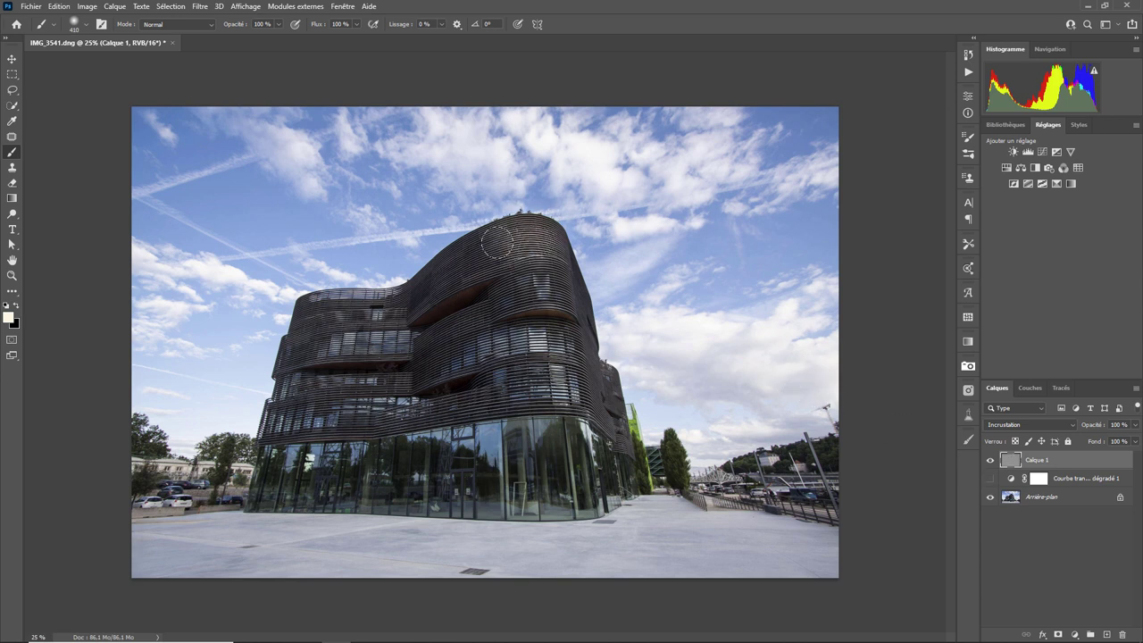
# Paint dark strokes across the facade, then hide Calque 1 and show the gradient map.
pyautogui.moveTo(497, 242)
pyautogui.mouseDown()
pyautogui.moveTo(357, 311)
pyautogui.moveTo(297, 319)
pyautogui.mouseUp()
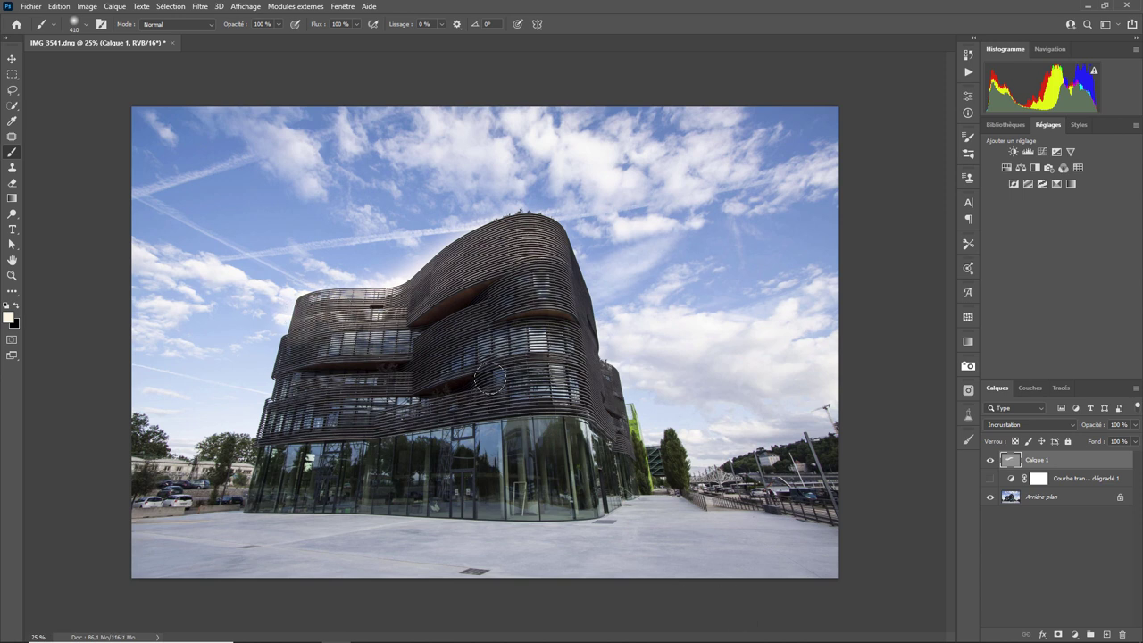
pyautogui.click(16, 307)
pyautogui.moveTo(552, 298)
pyautogui.mouseDown()
pyautogui.moveTo(361, 350)
pyautogui.moveTo(285, 353)
pyautogui.mouseUp()
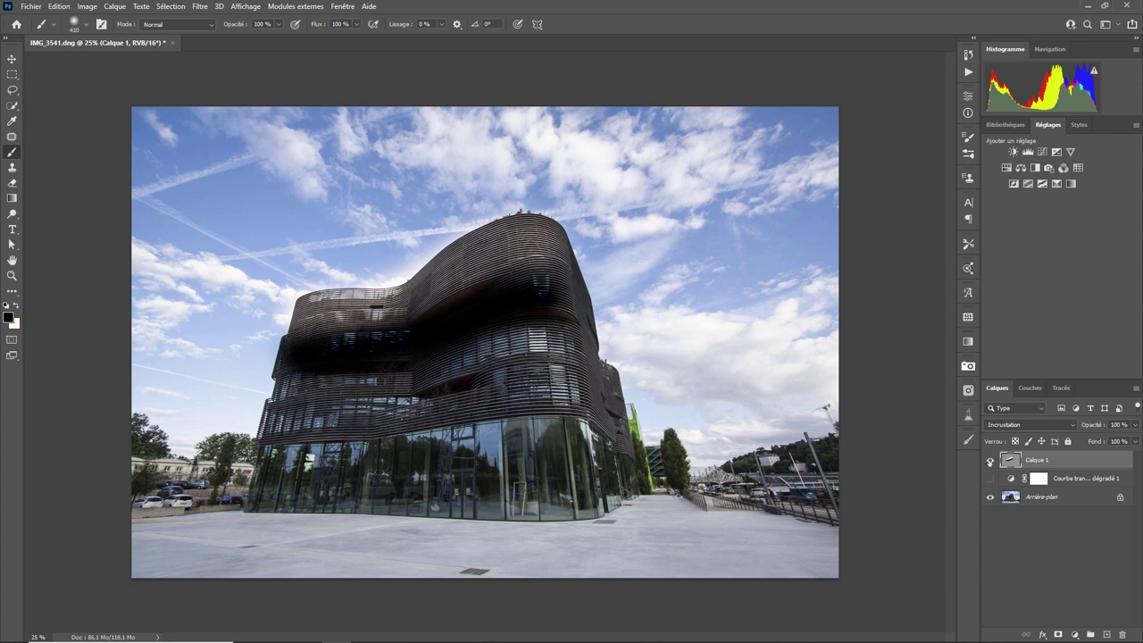
pyautogui.click(990, 461)
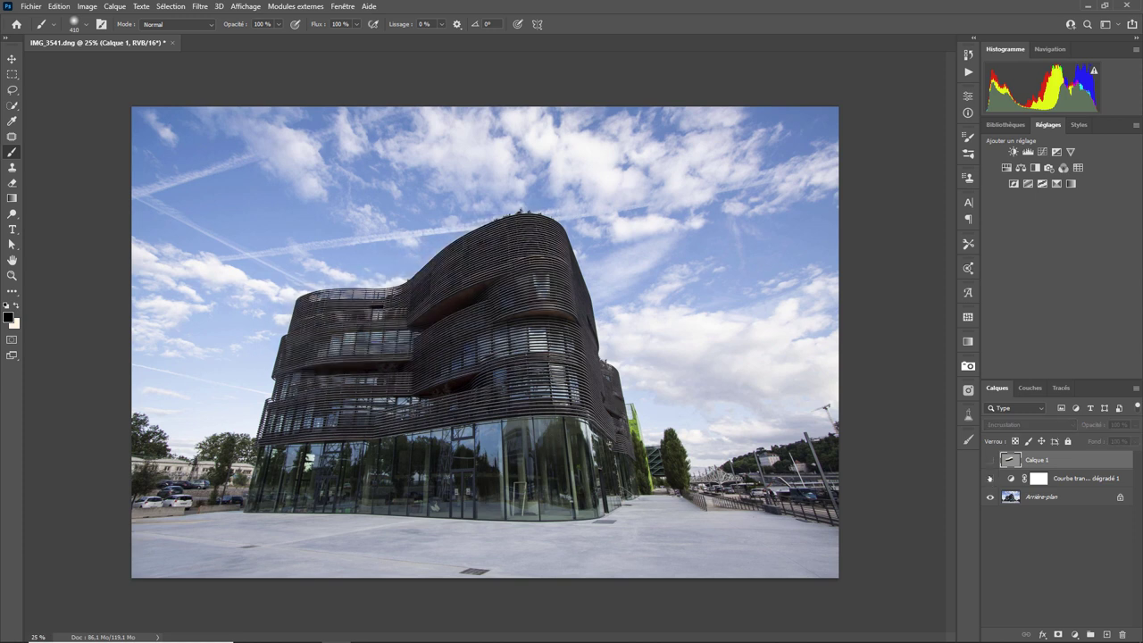
pyautogui.click(989, 478)
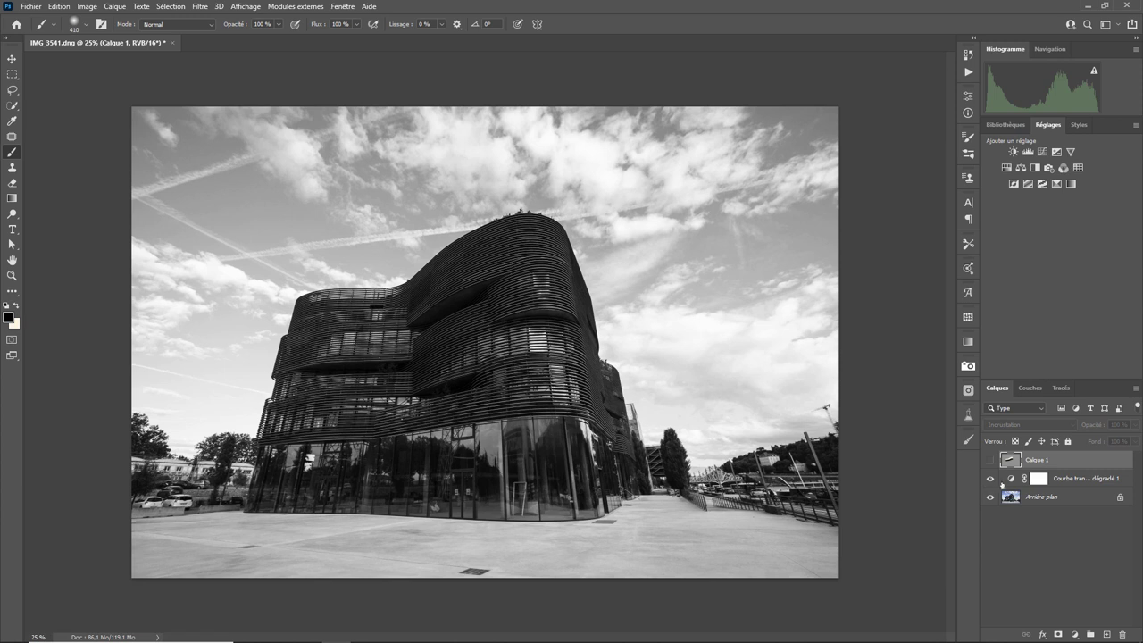
# Set the gradient map layer's blend mode to Incrustation and adjust its opacity.
pyautogui.click(1055, 483)
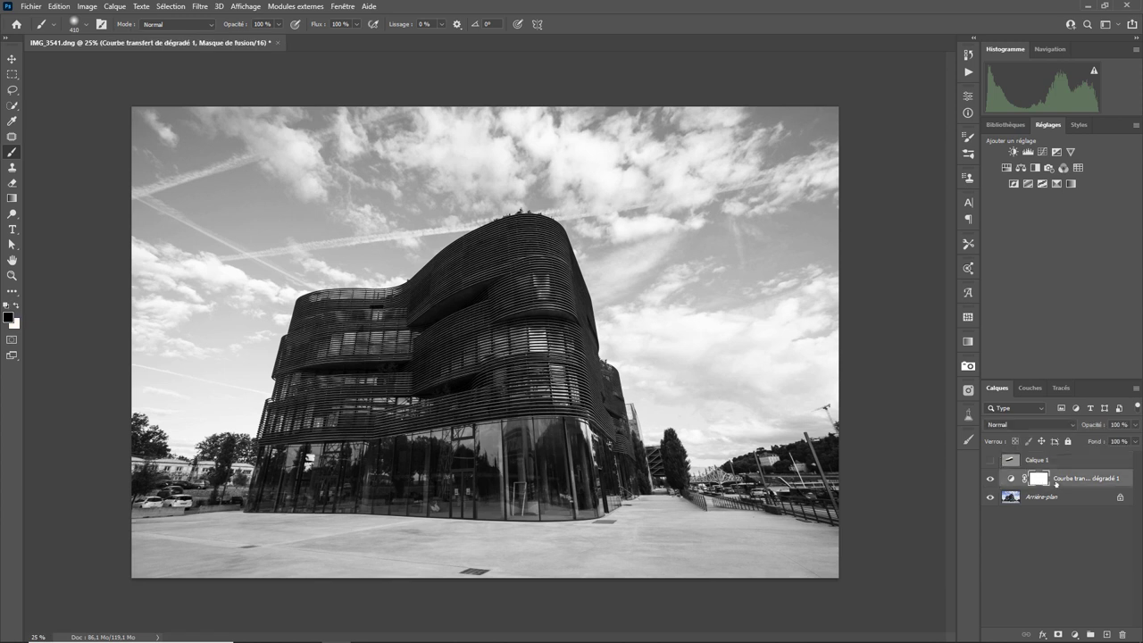
pyautogui.click(1017, 424)
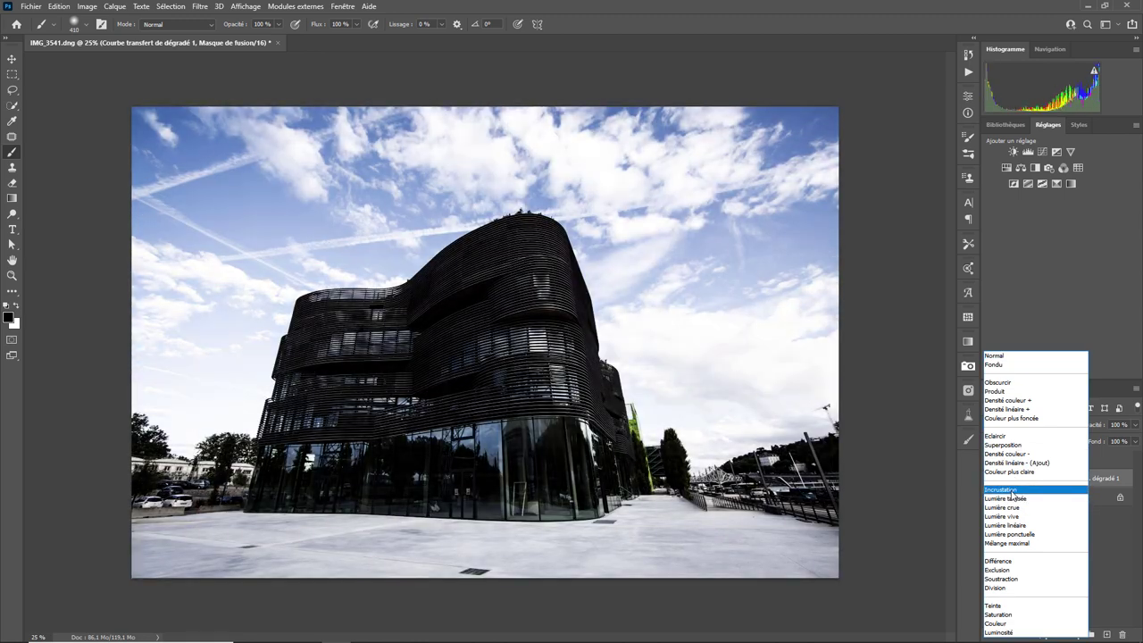
pyautogui.click(1014, 490)
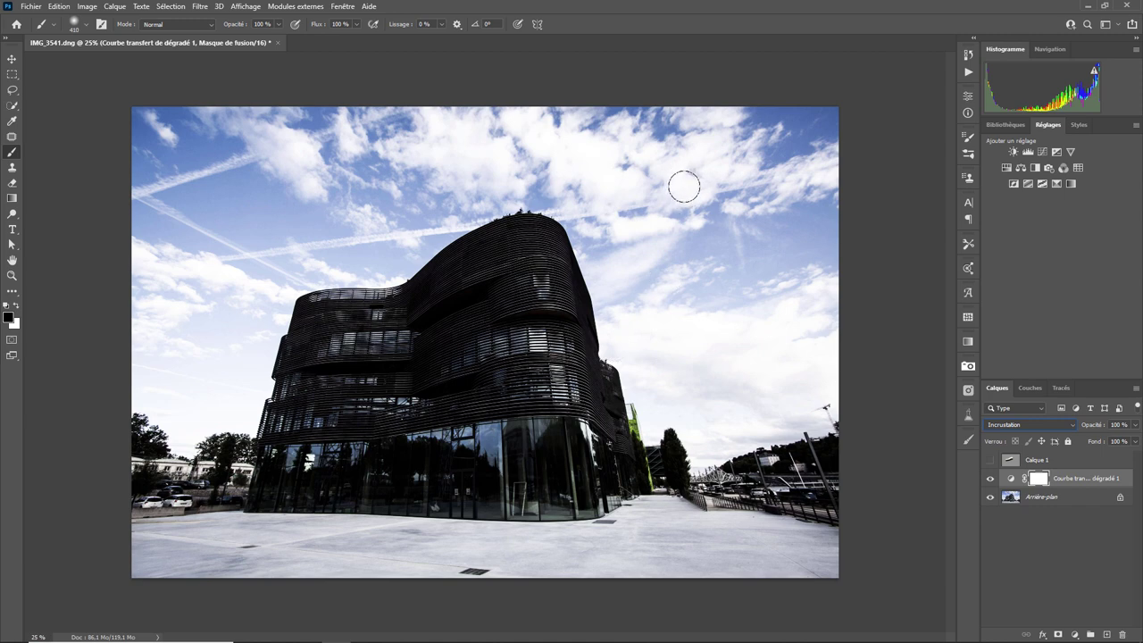
pyautogui.click(1134, 426)
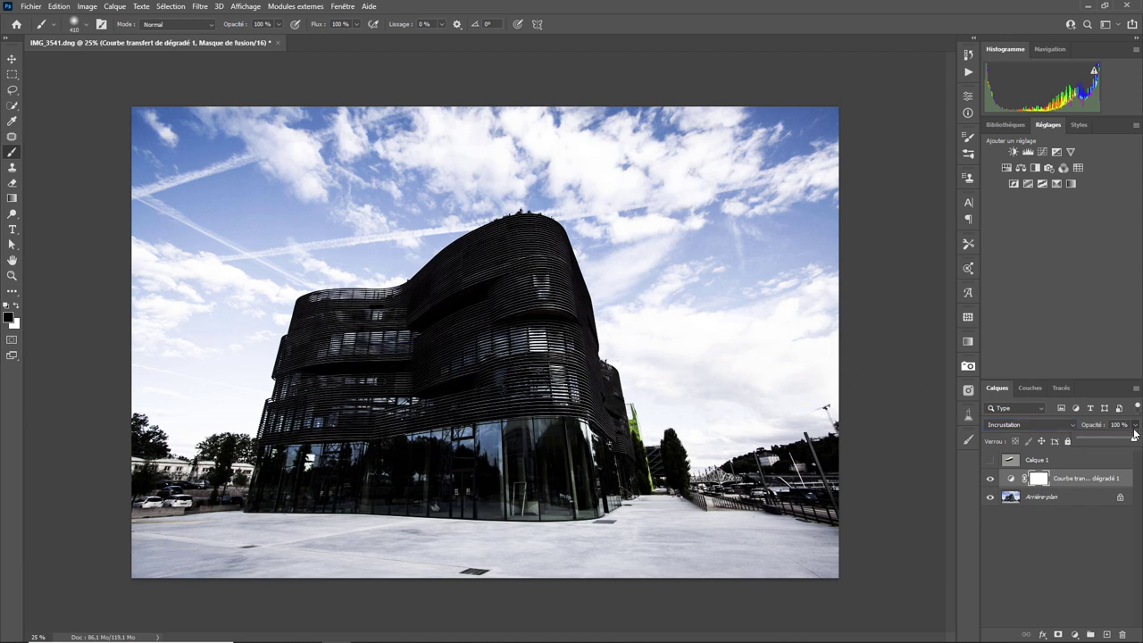
pyautogui.moveTo(1134, 436)
pyautogui.mouseDown()
pyautogui.moveTo(1091, 440)
pyautogui.moveTo(1134, 439)
pyautogui.mouseUp()
# Add a grey 6e6e6e stop to the gradient map and move it to about 39%.
pyautogui.doubleClick(1011, 479)
pyautogui.click(773, 136)
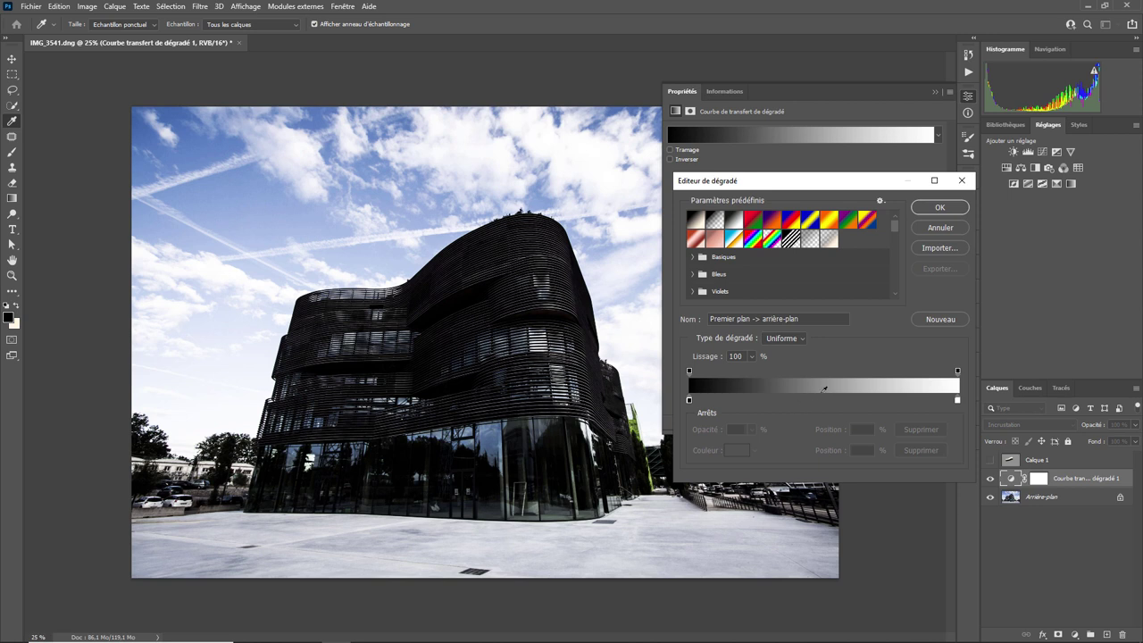
pyautogui.click(752, 400)
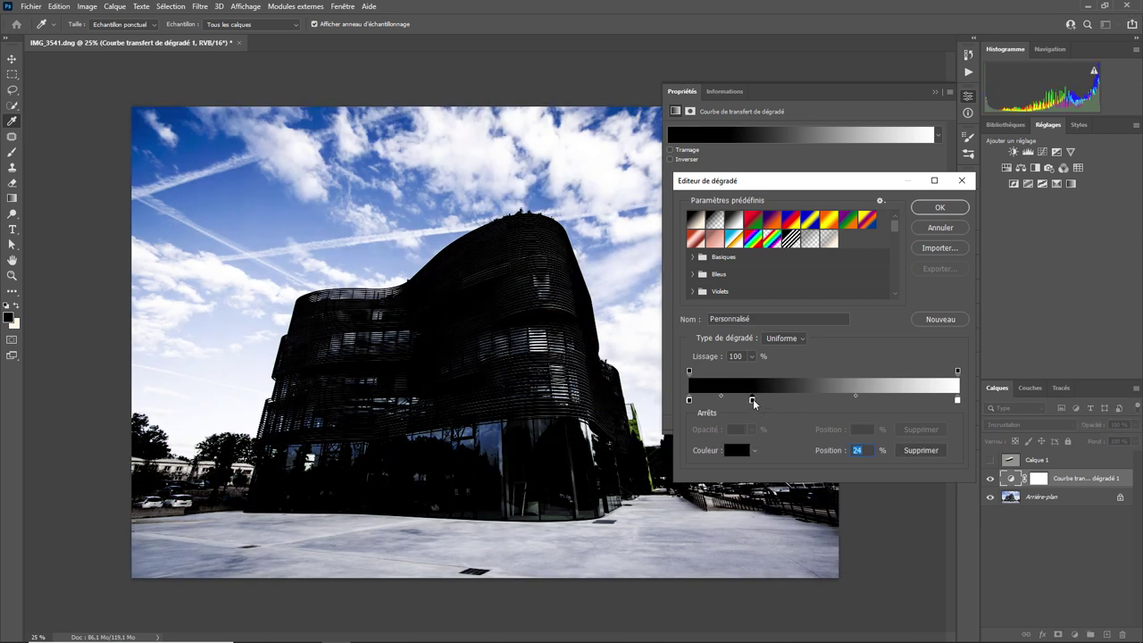
pyautogui.click(736, 450)
pyautogui.moveTo(227, 377); pyautogui.dragTo(166, 324)
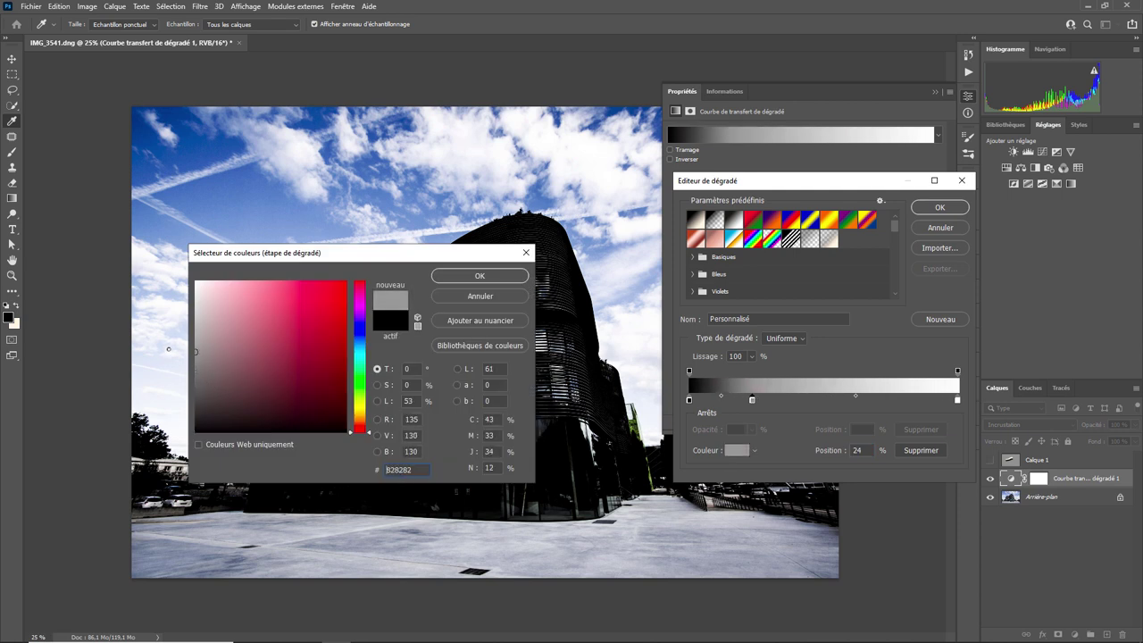
pyautogui.write('6e6e6e')
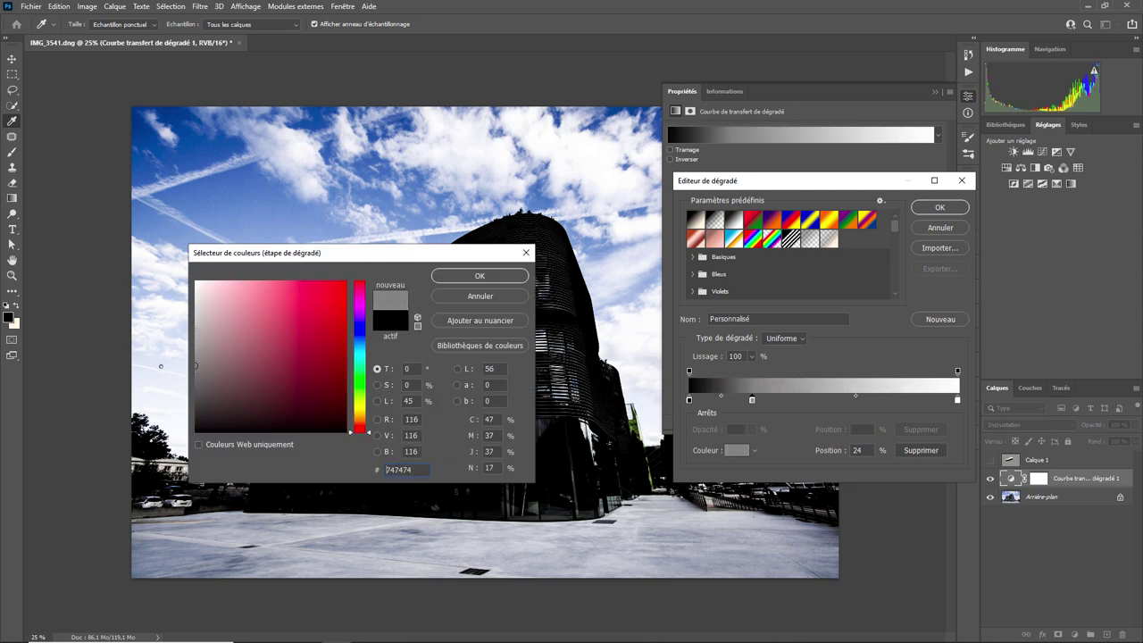
pyautogui.click(473, 277)
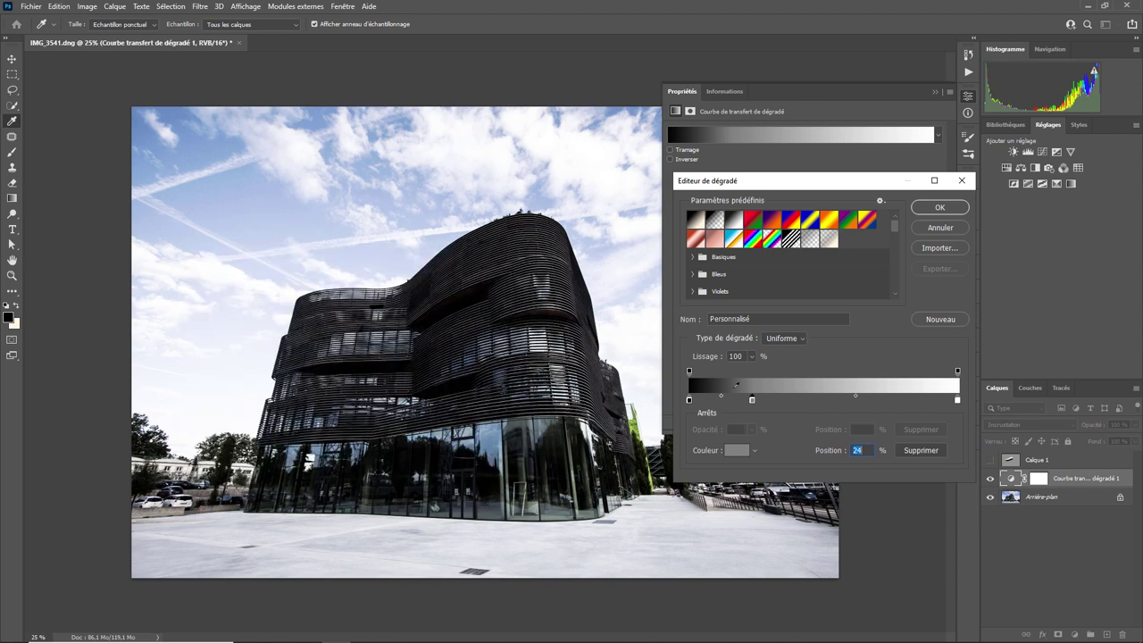
pyautogui.moveTo(753, 400); pyautogui.dragTo(795, 402)
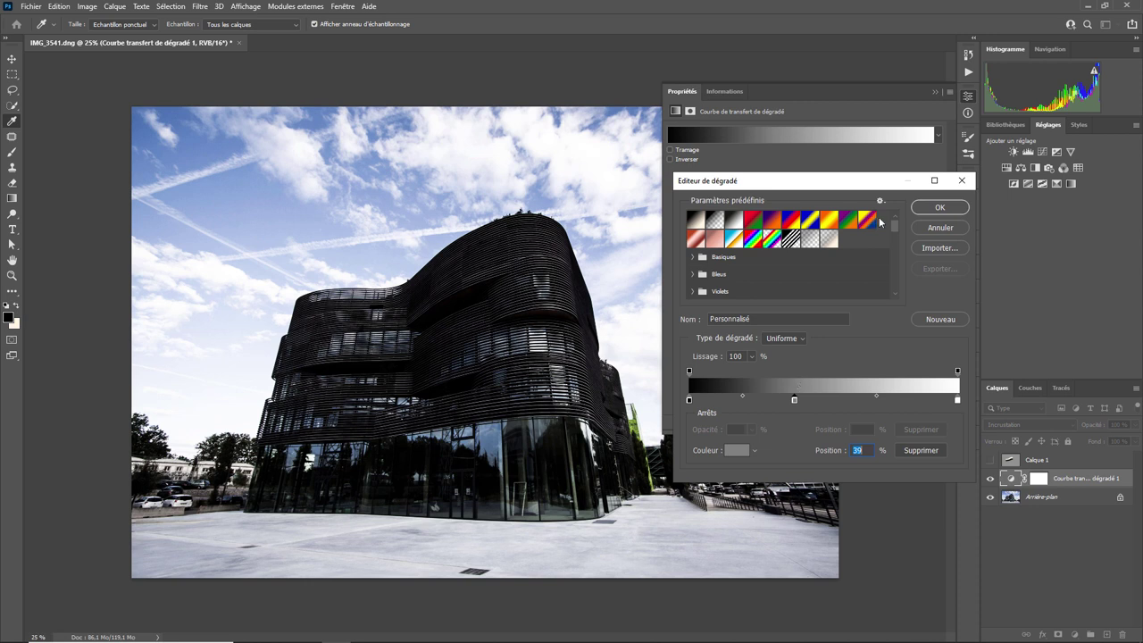
pyautogui.click(940, 226)
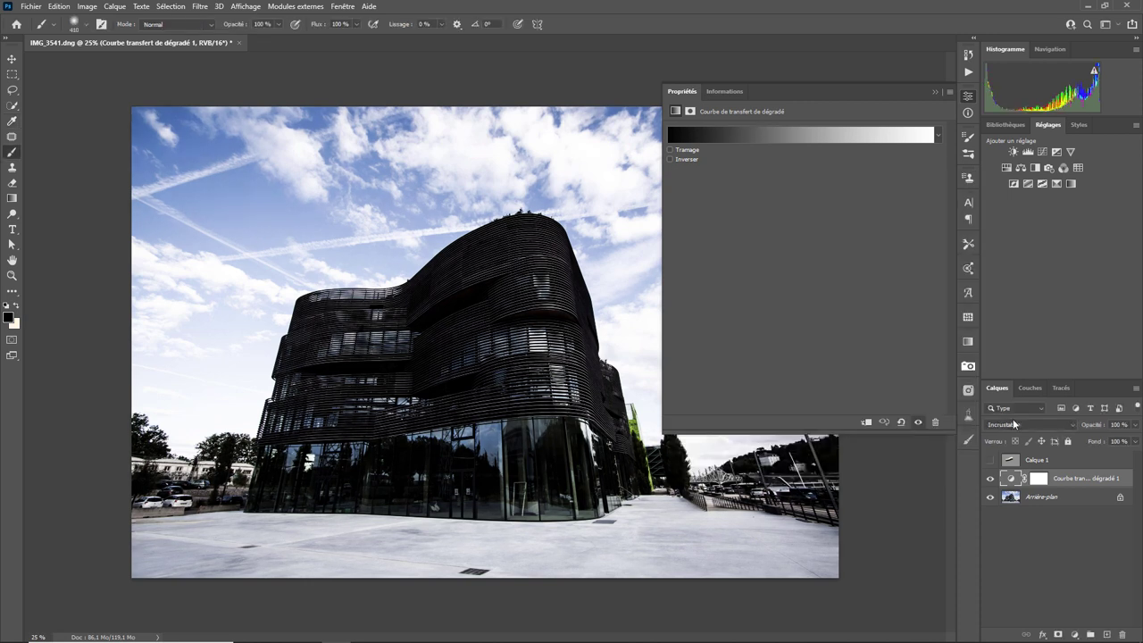
# Set the gradient map to Normal blending, previewing then cancelling the Yellow, Violet, Orange, Blue preset.
pyautogui.click(1014, 424)
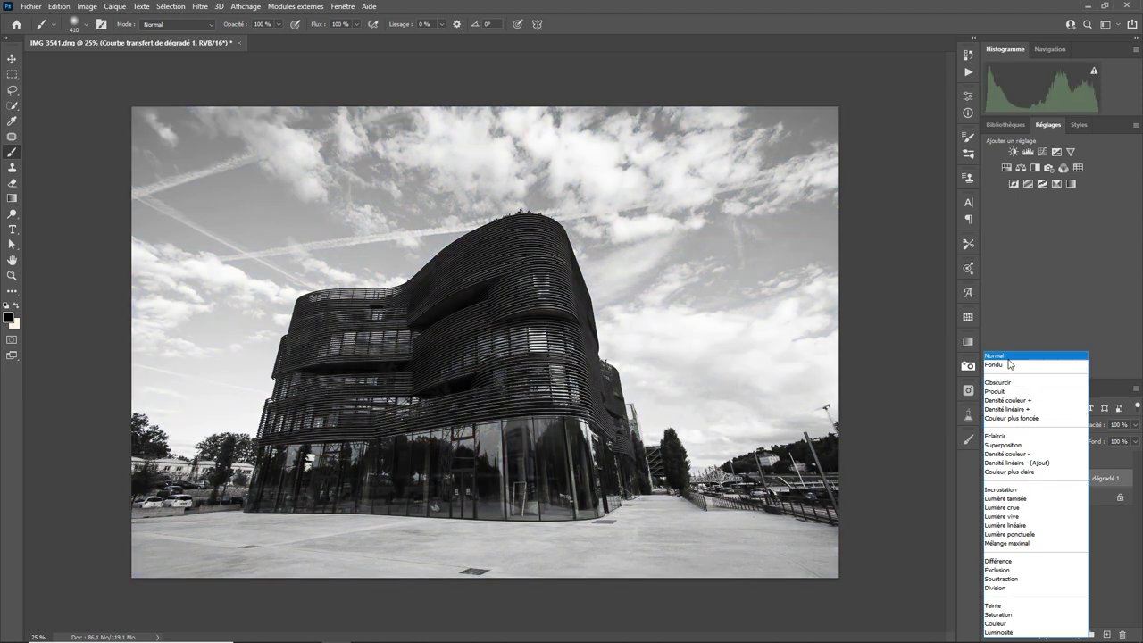
pyautogui.click(1011, 357)
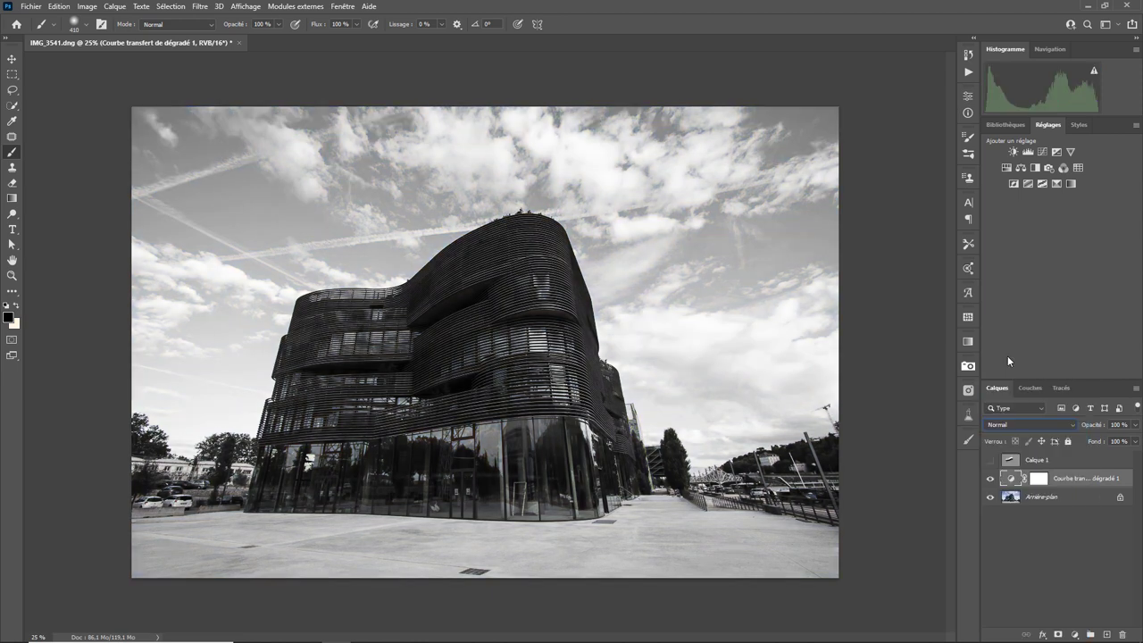
pyautogui.doubleClick(1011, 478)
pyautogui.click(850, 137)
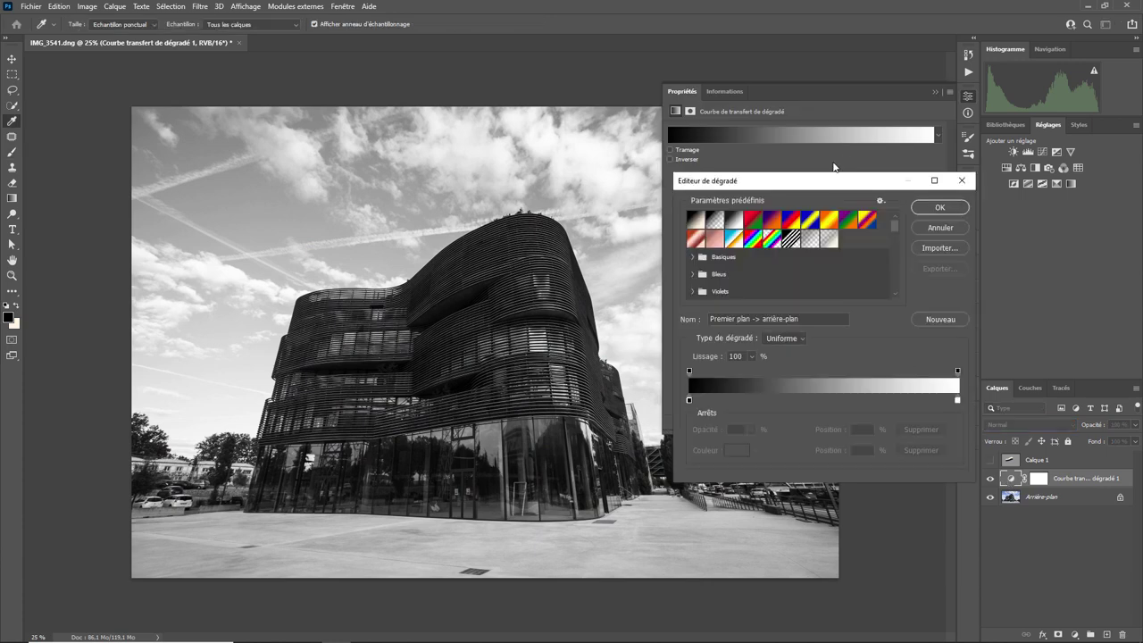
pyautogui.click(868, 220)
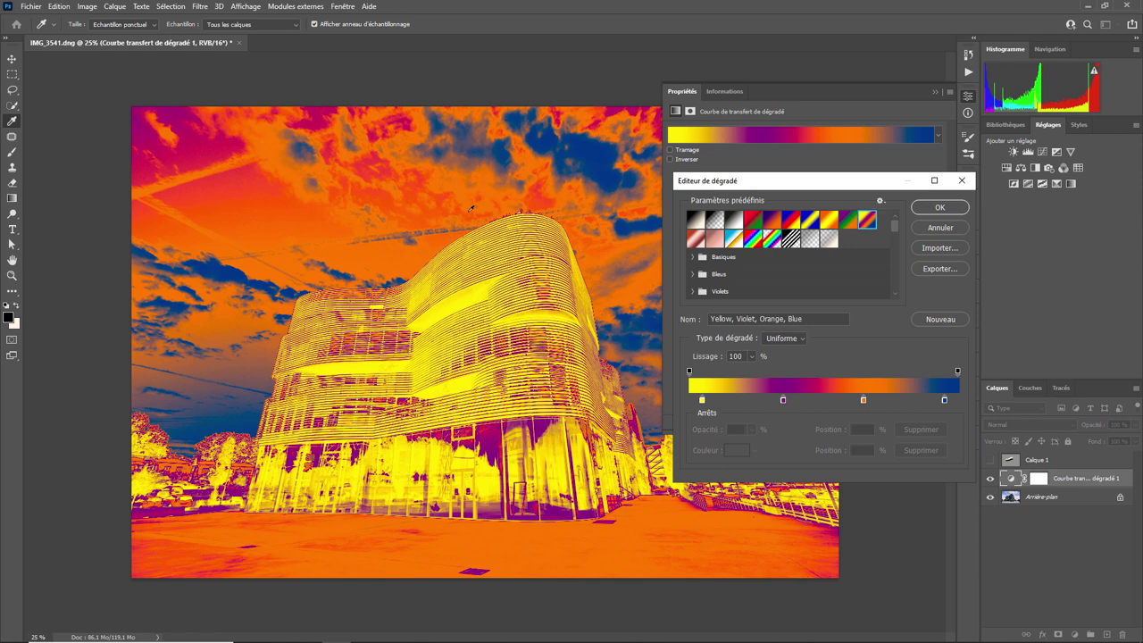
pyautogui.click(939, 229)
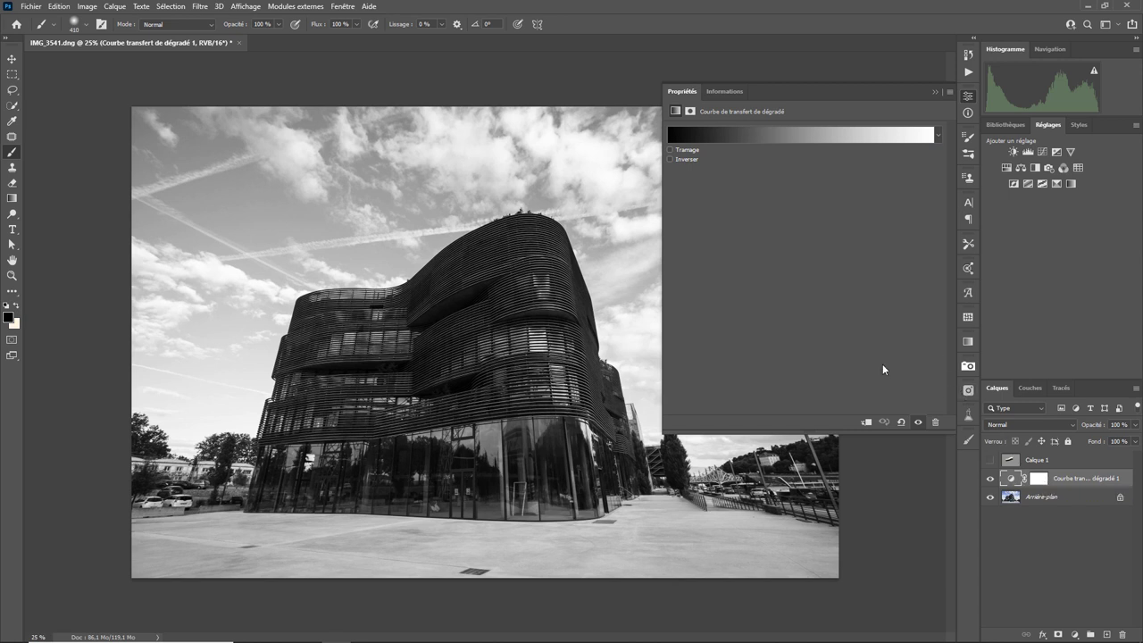
# With black as foreground, paint the gradient map's mask over the building to restore its colour.
pyautogui.click(933, 91)
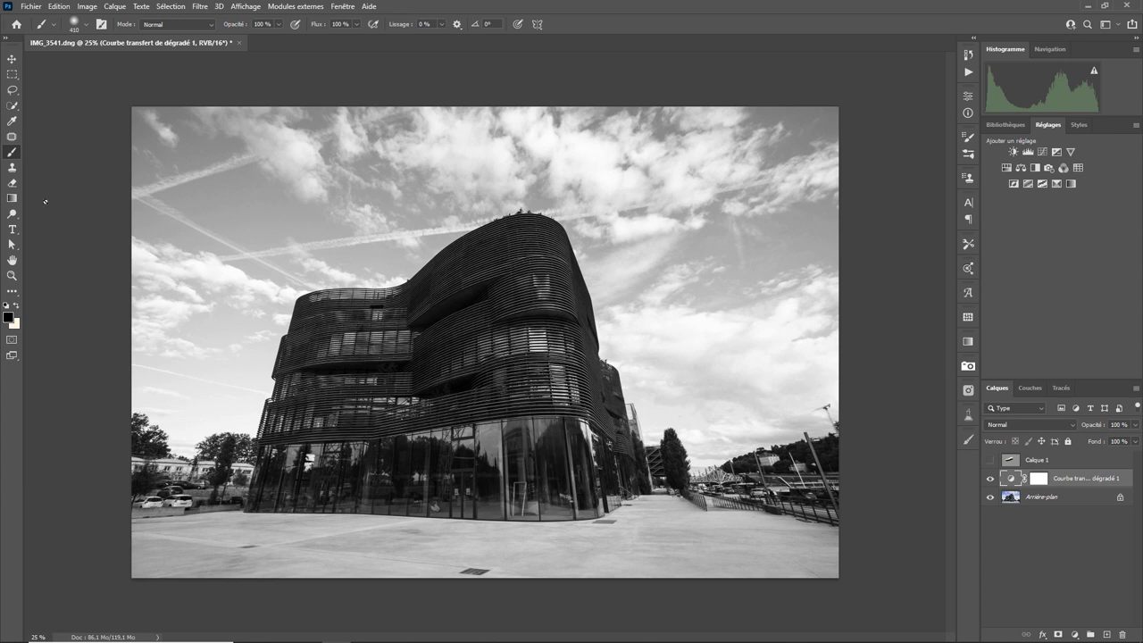
pyautogui.click(9, 317)
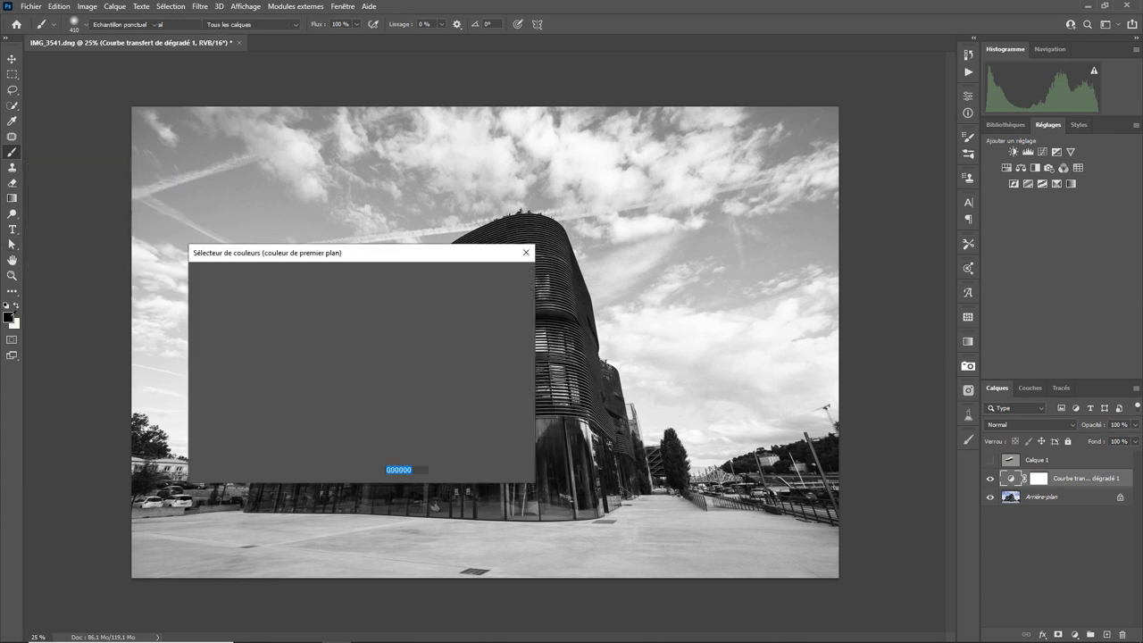
pyautogui.click(480, 275)
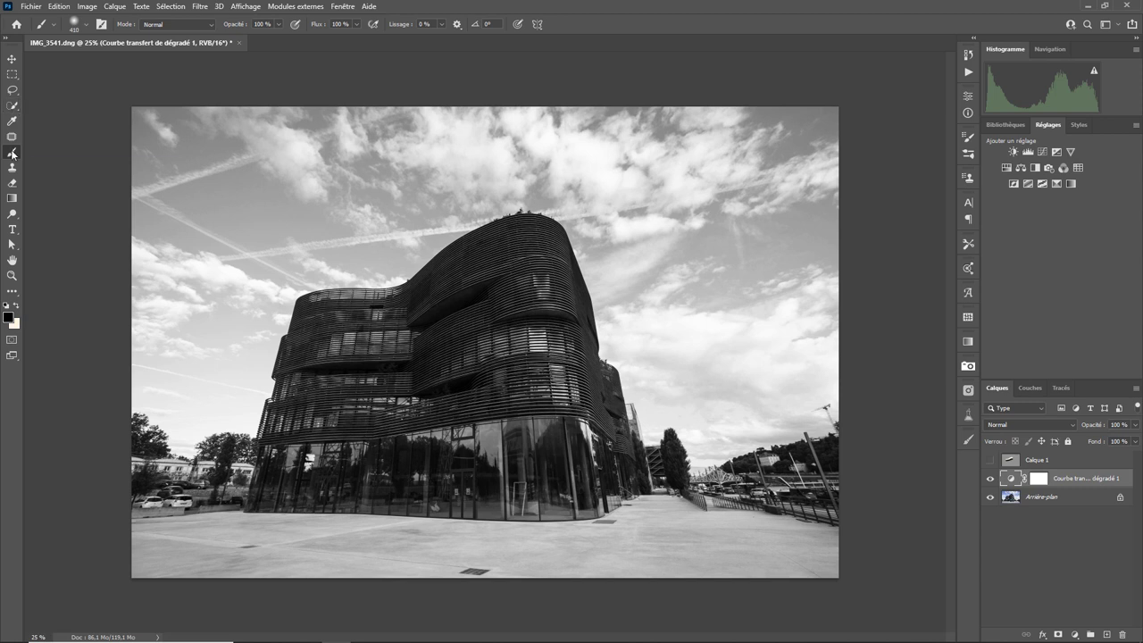
pyautogui.click(1038, 478)
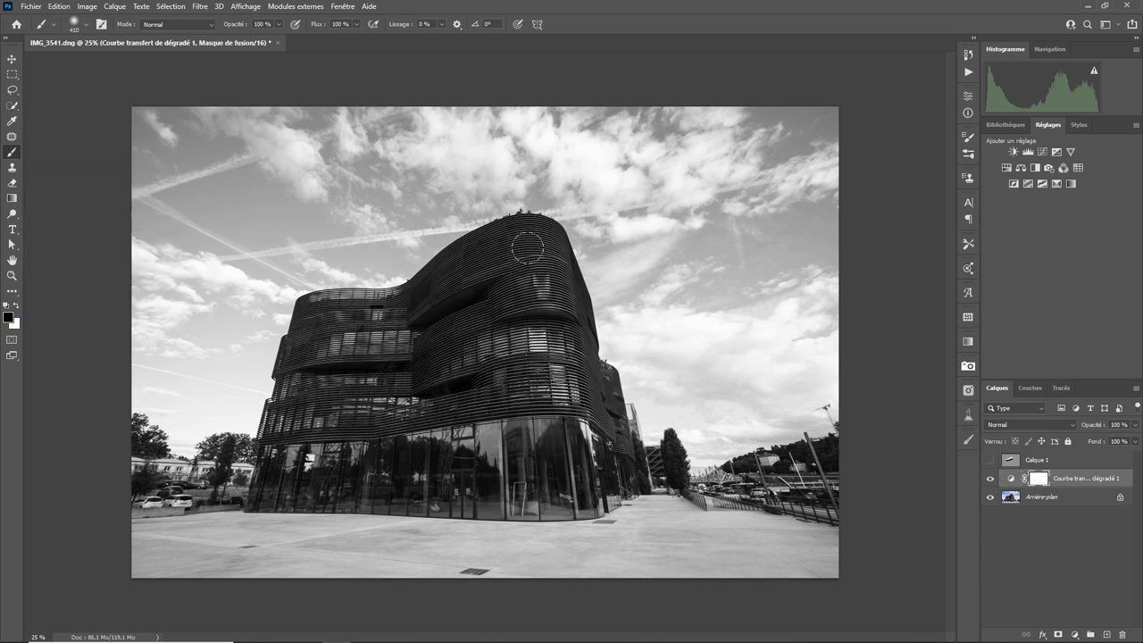
pyautogui.moveTo(479, 256)
pyautogui.mouseDown()
pyautogui.moveTo(400, 304)
pyautogui.moveTo(441, 301)
pyautogui.moveTo(459, 331)
pyautogui.moveTo(497, 297)
pyautogui.moveTo(545, 317)
pyautogui.moveTo(563, 304)
pyautogui.moveTo(540, 255)
pyautogui.moveTo(579, 385)
pyautogui.moveTo(586, 464)
pyautogui.moveTo(515, 473)
pyautogui.moveTo(518, 441)
pyautogui.moveTo(294, 471)
pyautogui.moveTo(356, 491)
pyautogui.moveTo(409, 414)
pyautogui.moveTo(305, 387)
pyautogui.moveTo(510, 378)
pyautogui.moveTo(549, 322)
pyautogui.mouseUp()
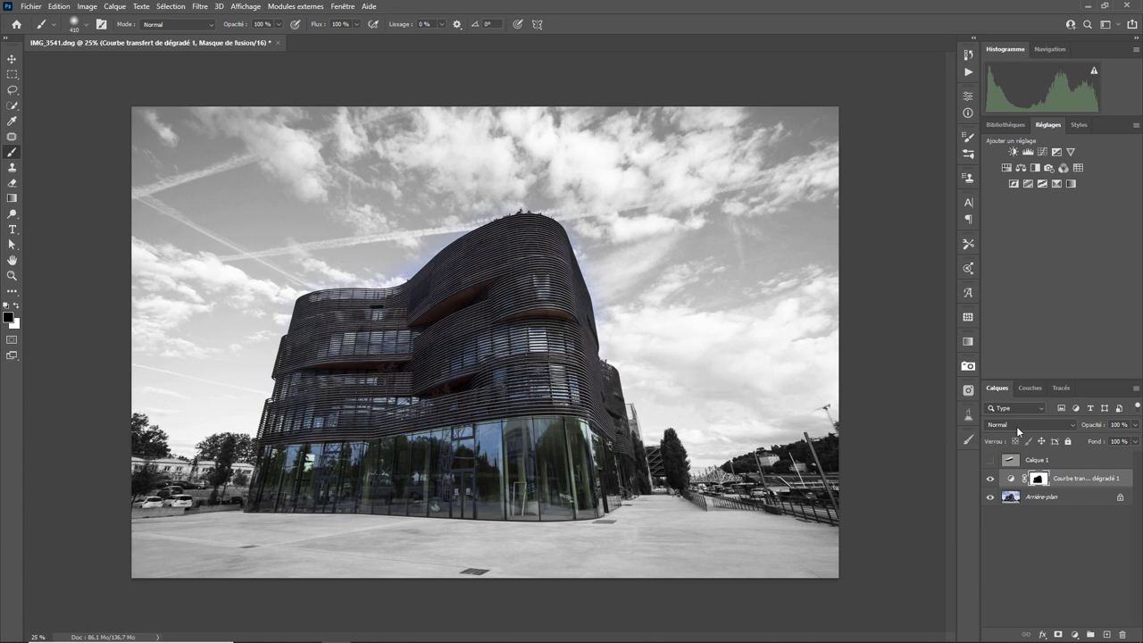
# Preview the blend modes, keep the gradient map on Normal, and switch to Portrait100.tif.
pyautogui.click(1017, 430)
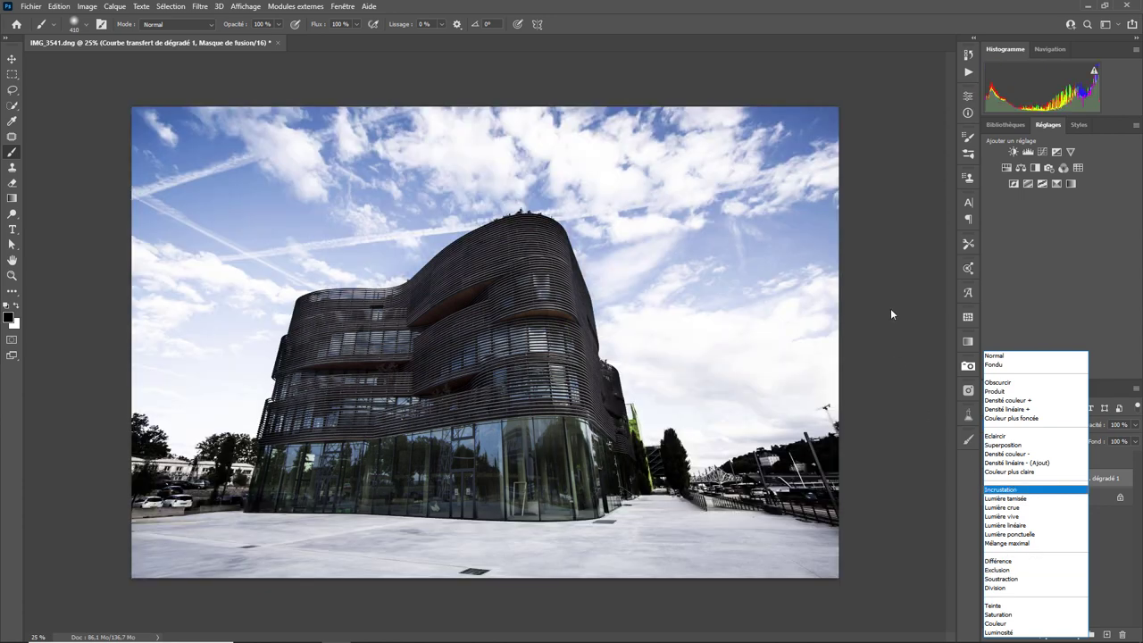
pyautogui.click(891, 310)
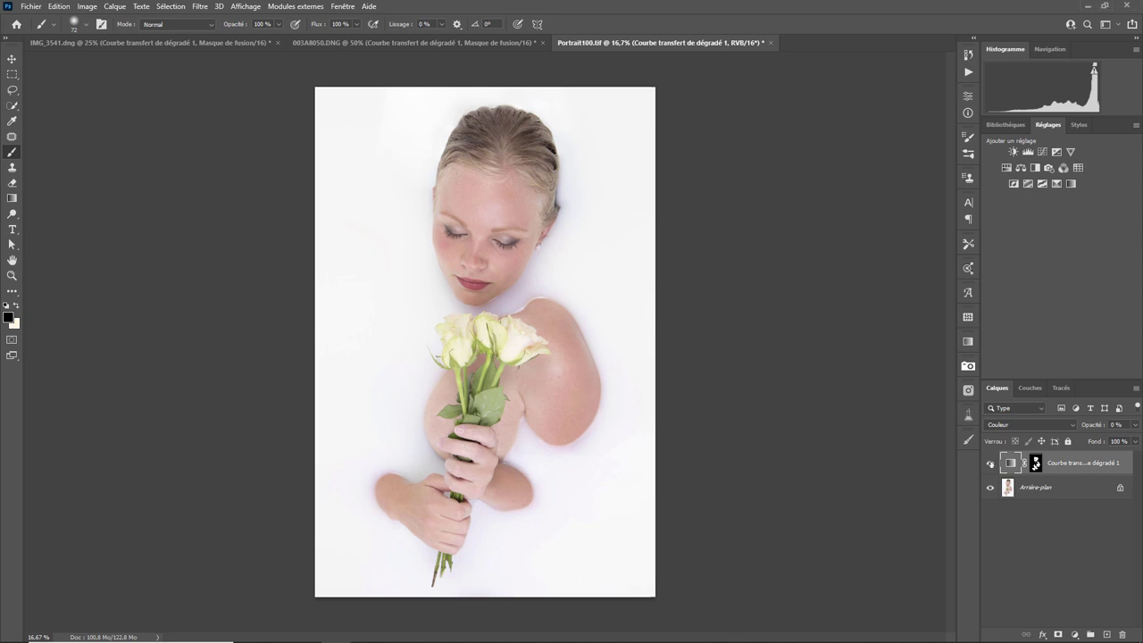
# Hide the portrait's Gradient Map layer and open its dark-brown-to-orange gradient settings.
pyautogui.click(990, 464)
pyautogui.doubleClick(1011, 464)
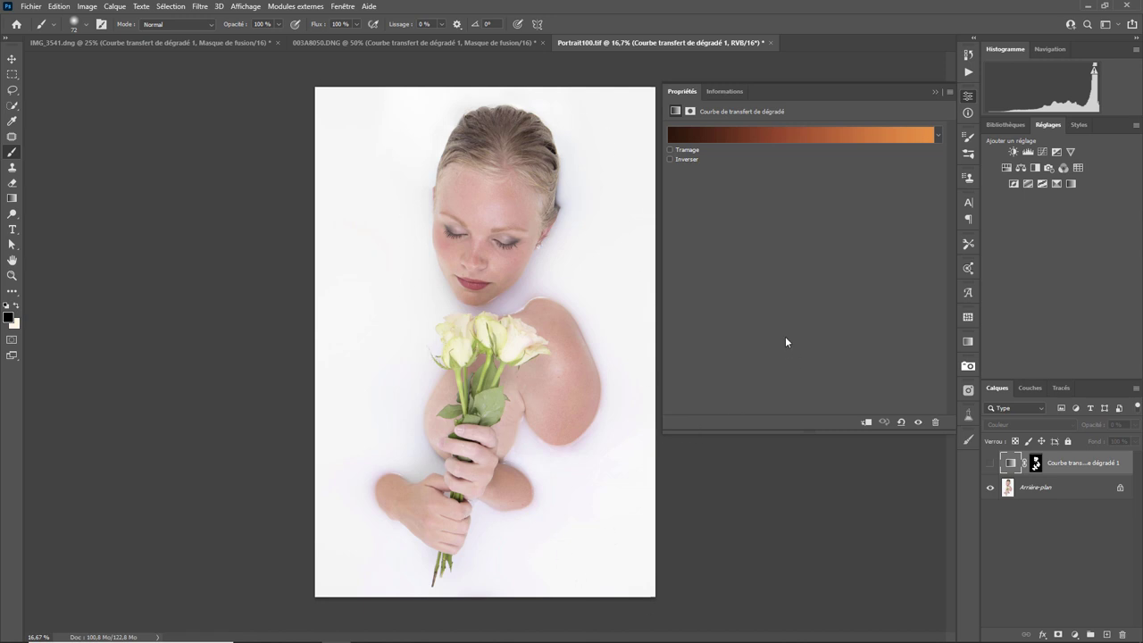
# Show the skin-tone gradient map again and set its opacity to 11%.
pyautogui.click(990, 464)
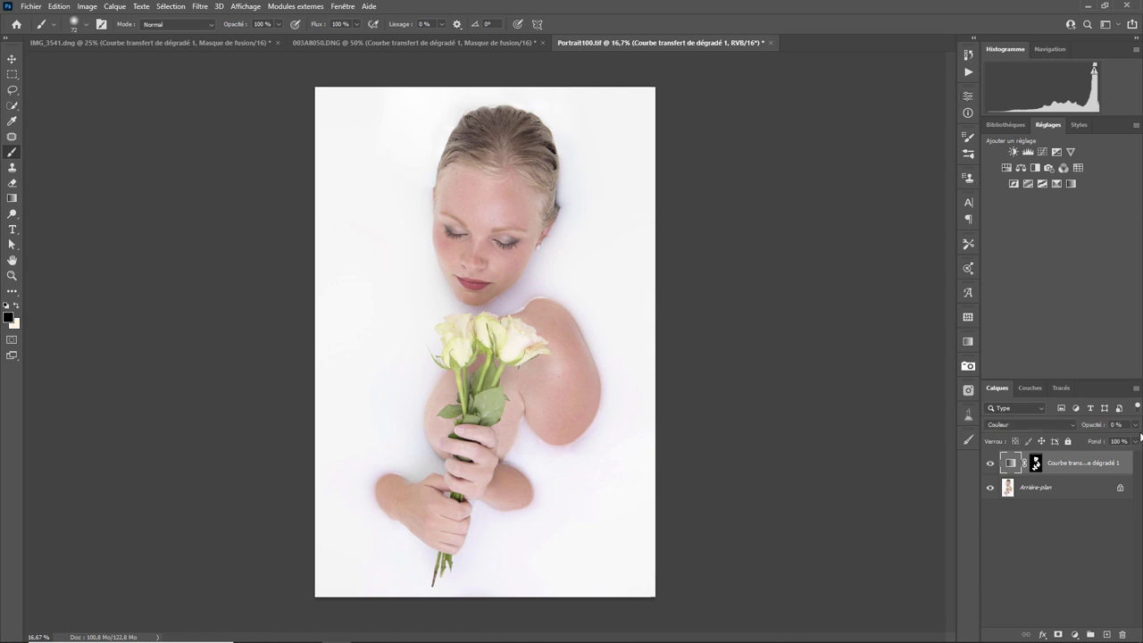
pyautogui.click(1134, 441)
pyautogui.moveTo(1089, 443); pyautogui.dragTo(1134, 440)
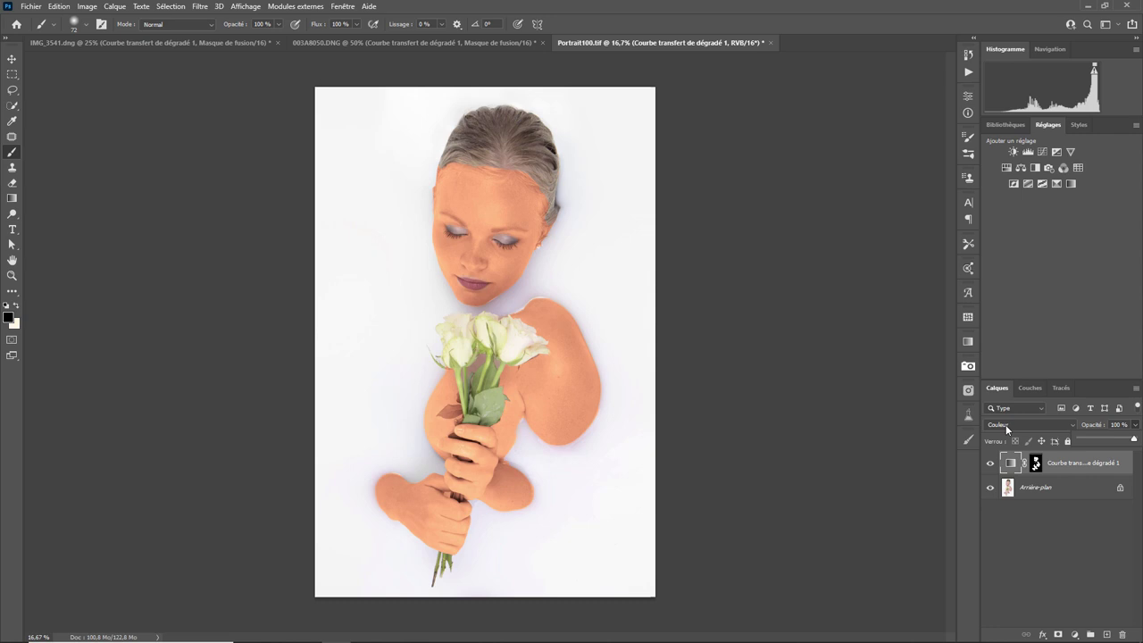
pyautogui.moveTo(1134, 438); pyautogui.dragTo(1077, 440)
pyautogui.moveTo(1101, 440); pyautogui.dragTo(1095, 441)
pyautogui.moveTo(1087, 440); pyautogui.dragTo(1085, 441)
# Toggle the gradient map's visibility to compare before and after, then reopen its settings.
pyautogui.click(990, 463)
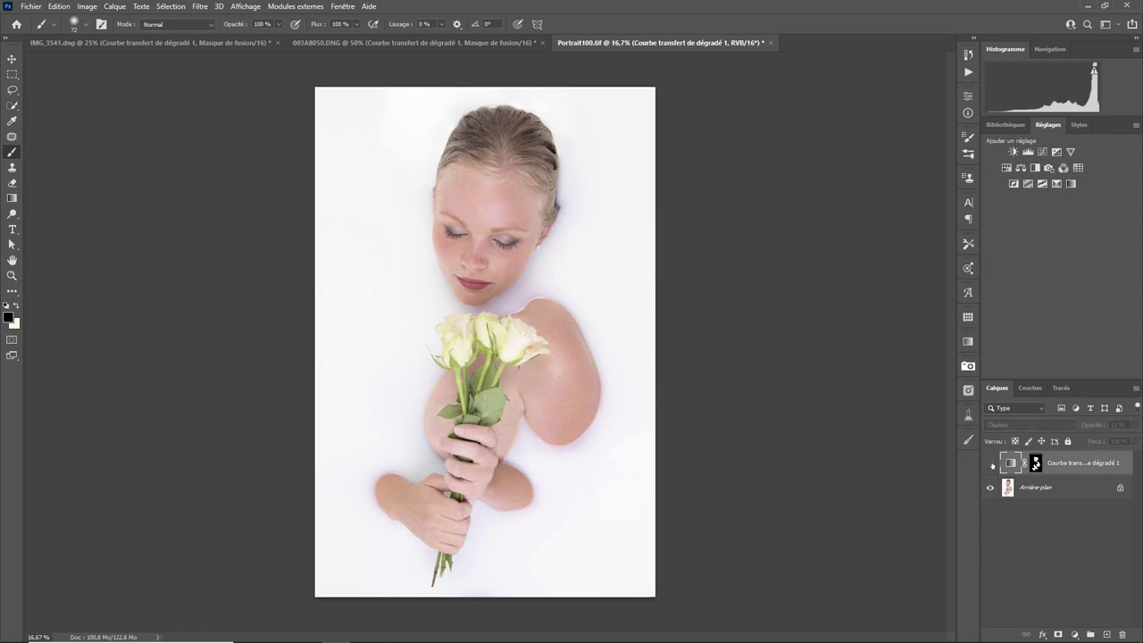
pyautogui.click(991, 463)
pyautogui.click(990, 463)
pyautogui.click(990, 464)
pyautogui.click(991, 463)
pyautogui.click(990, 463)
pyautogui.click(989, 463)
pyautogui.click(989, 464)
pyautogui.click(988, 465)
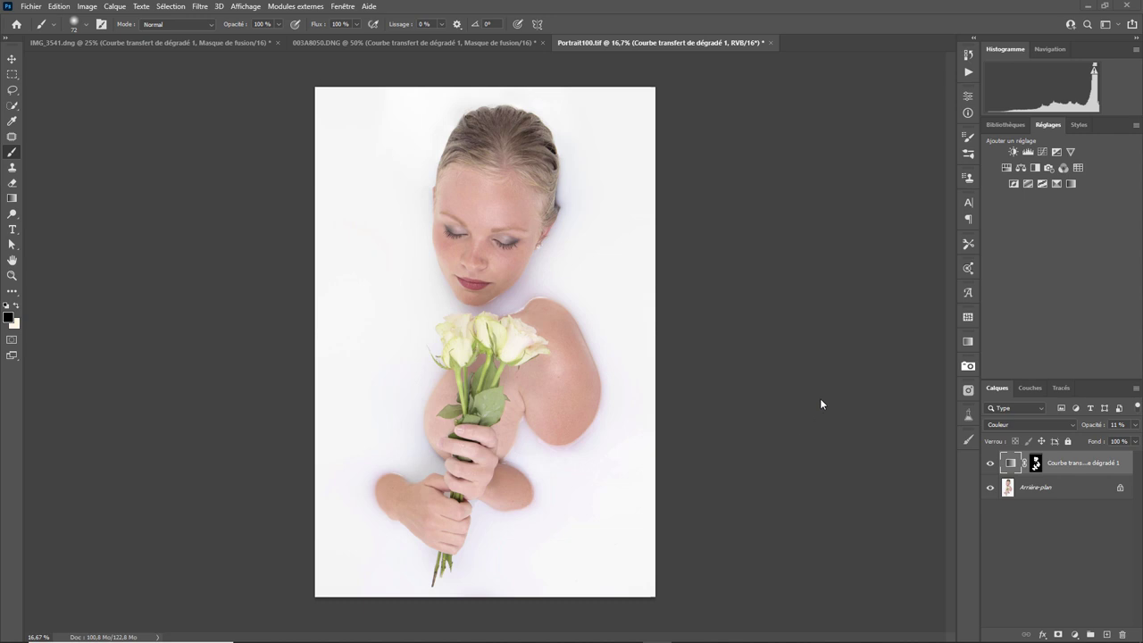
pyautogui.doubleClick(1011, 465)
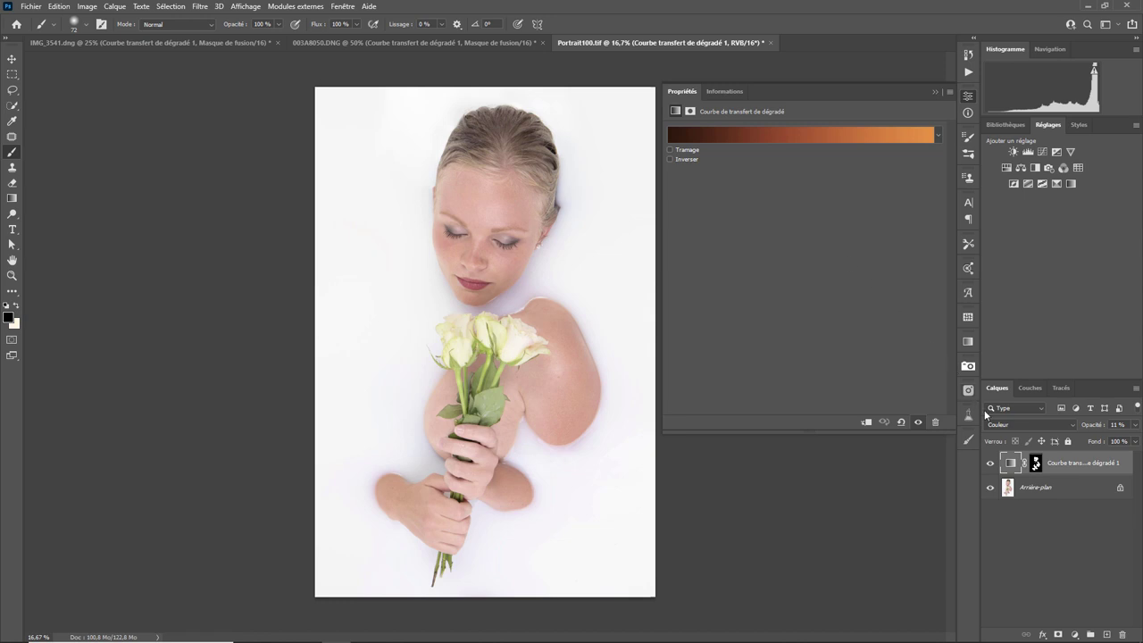
# Open the layer blend-mode list before moving to the Sans titre-1 gradient document.
pyautogui.click(1012, 423)
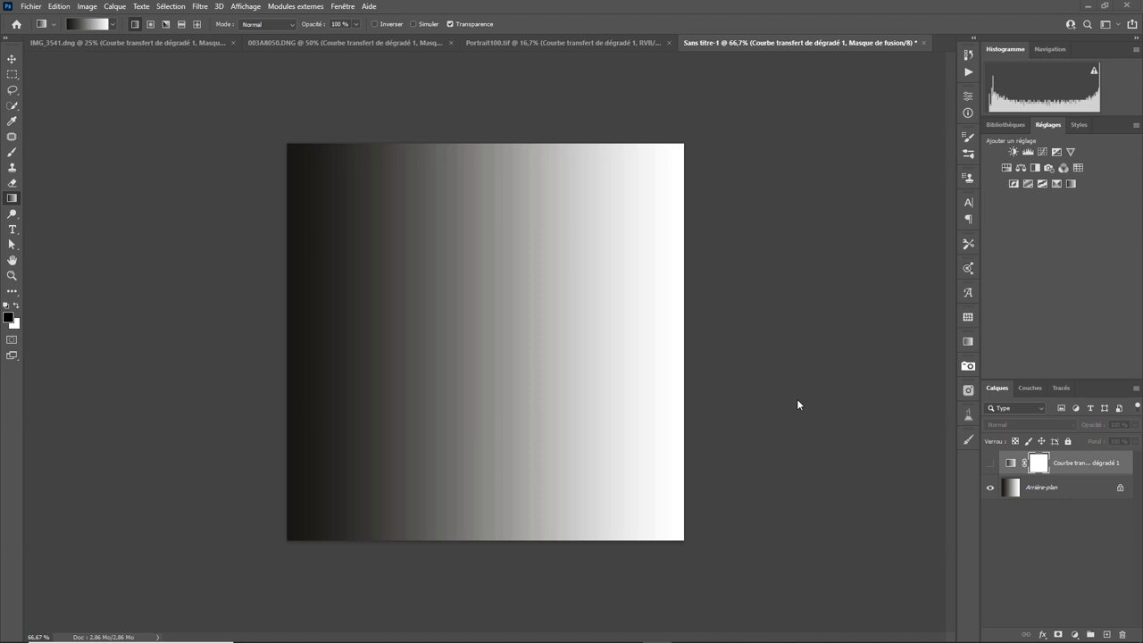
# Show the Gradient Map layer so the grey gradient becomes blue, white and red stripes.
pyautogui.click(990, 463)
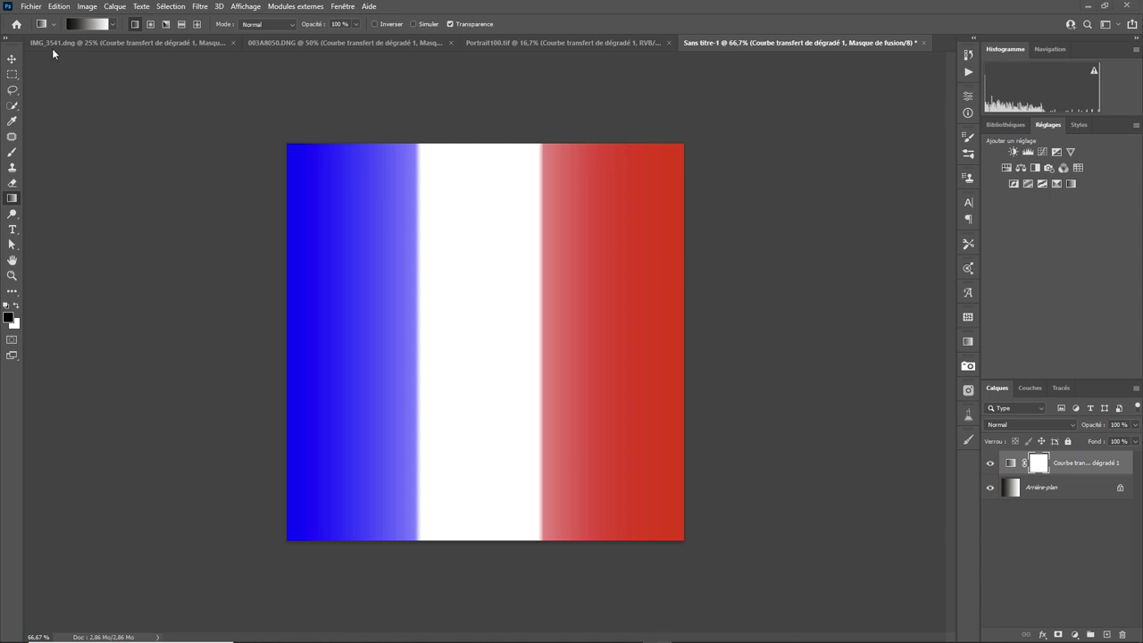
pyautogui.click(34, 10)
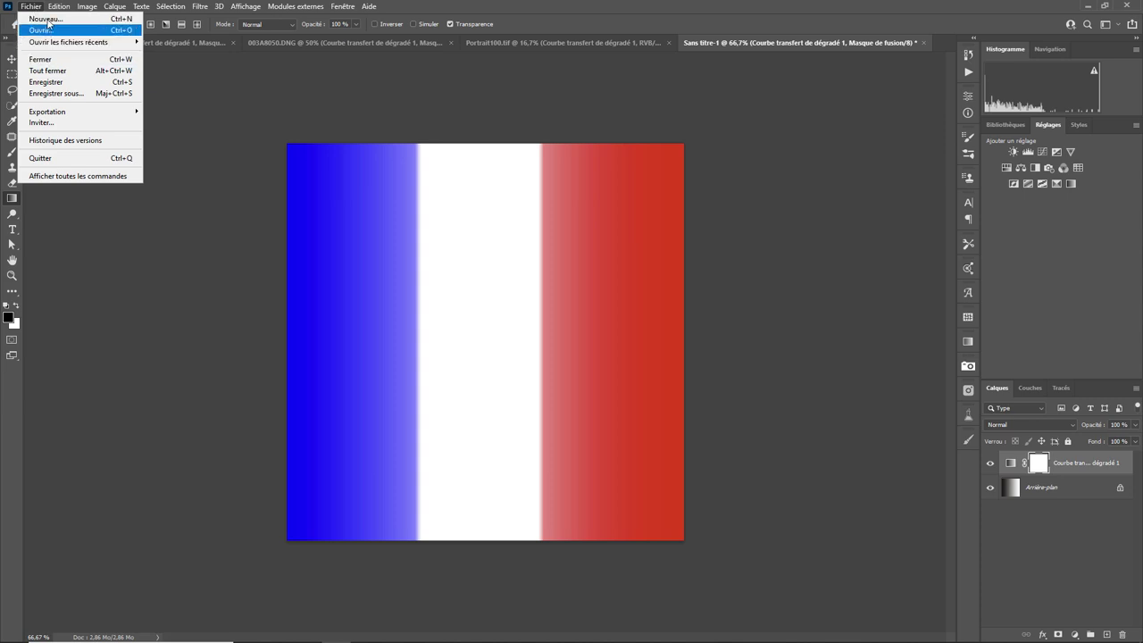
# Create a new 1000 × 1000 px document.
pyautogui.click(51, 20)
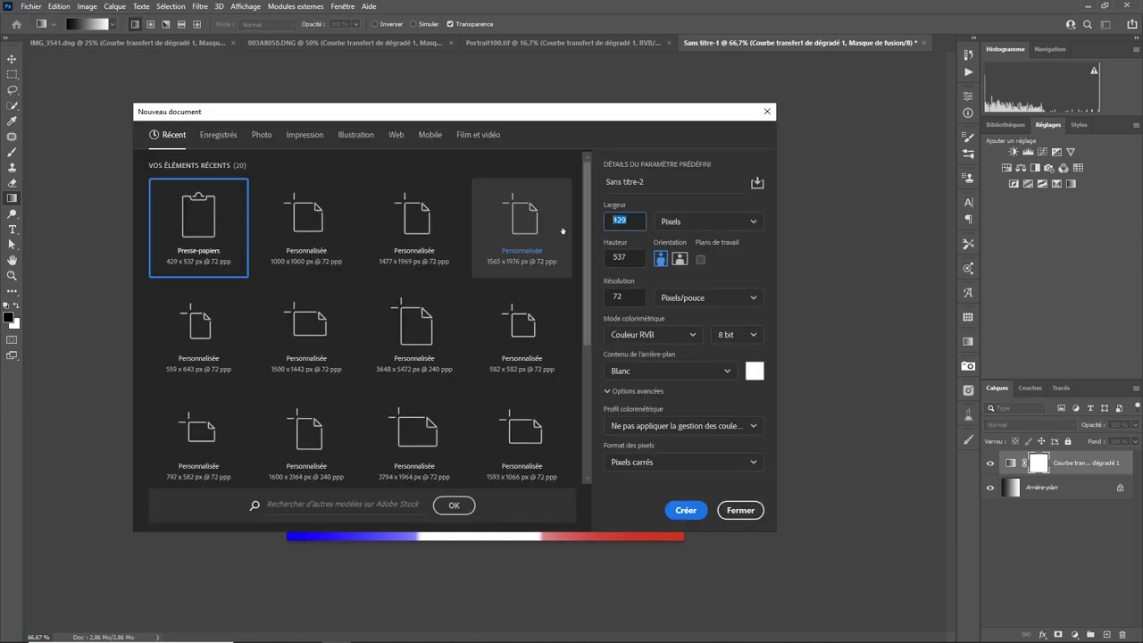
pyautogui.write('1000')
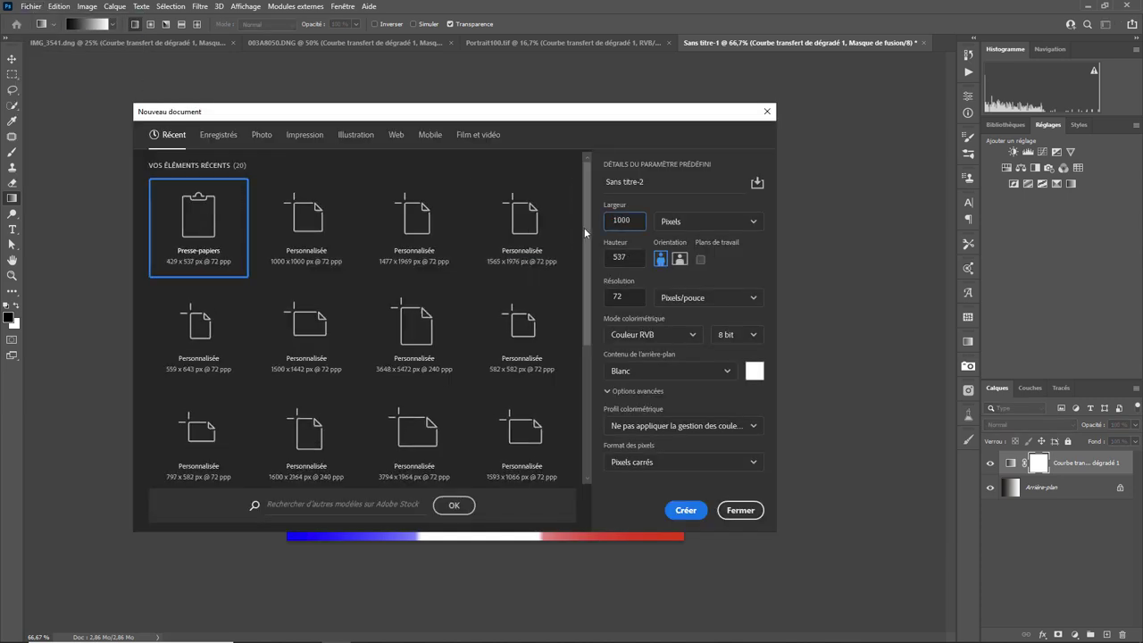
pyautogui.press('Tab')
pyautogui.write('10')
pyautogui.write('00')
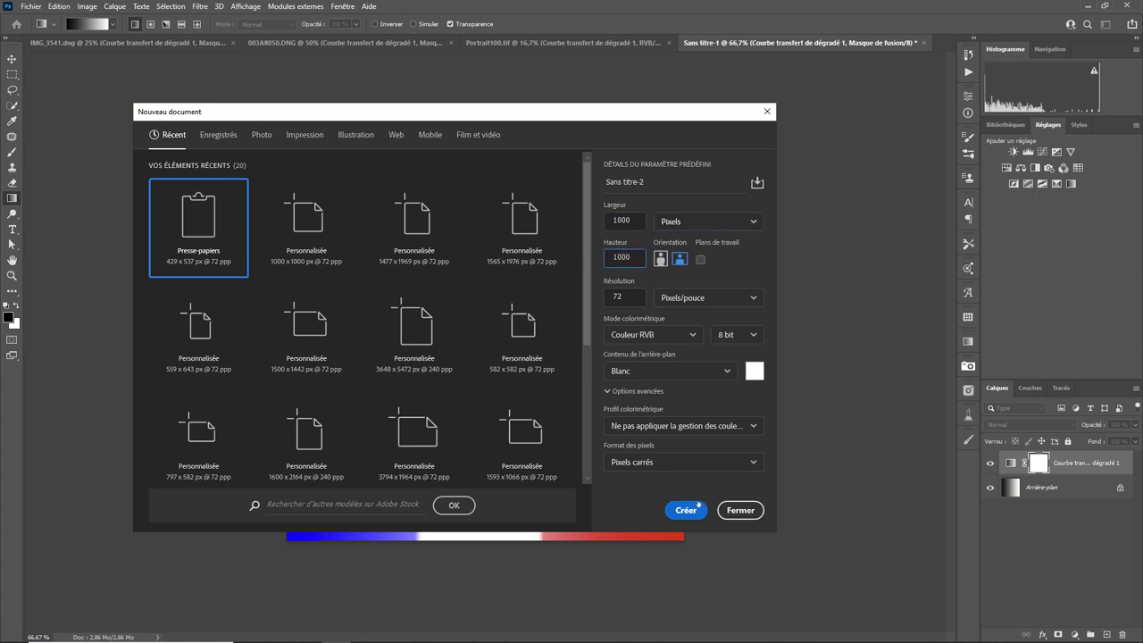
pyautogui.click(698, 505)
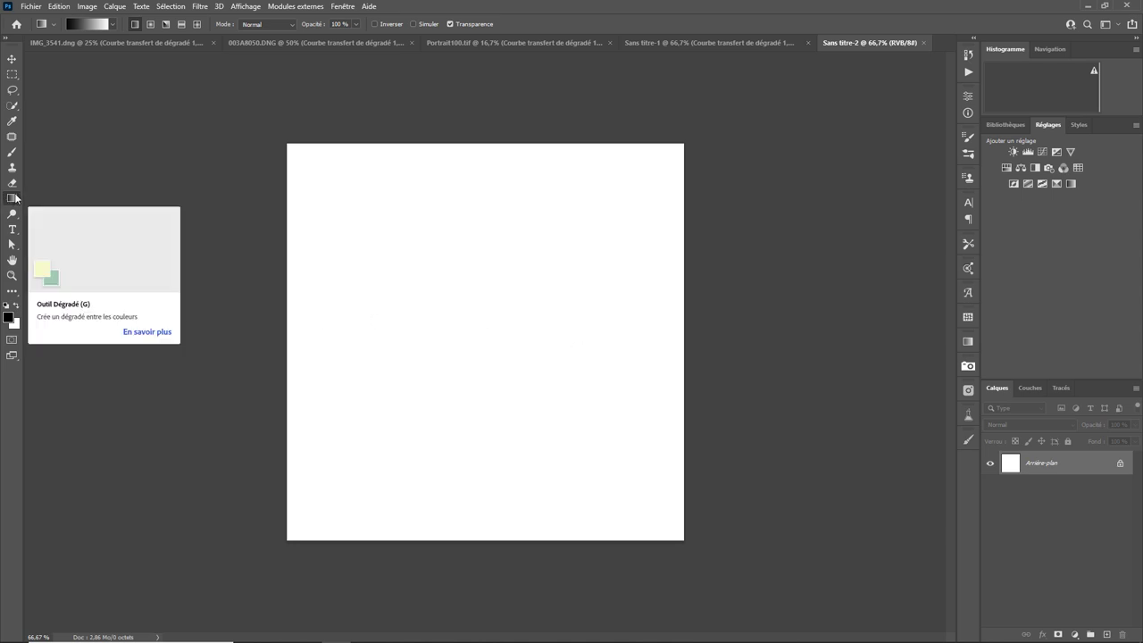
# Fill the canvas with a black-to-white gradient from left to right.
pyautogui.click(114, 25)
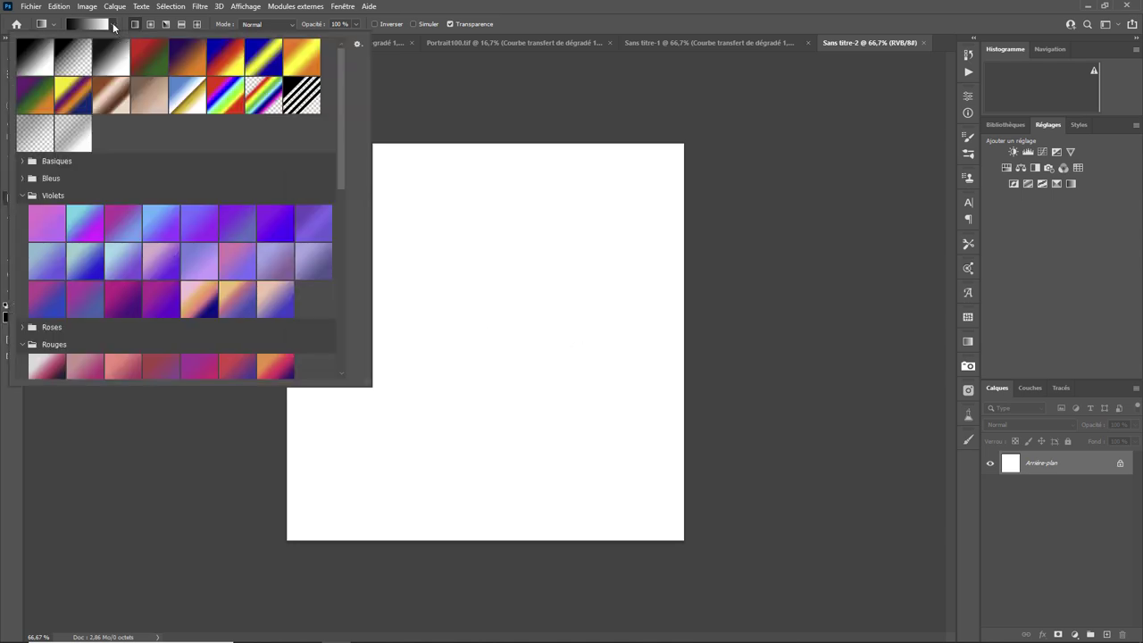
pyautogui.click(40, 59)
pyautogui.moveTo(307, 427); pyautogui.dragTo(659, 438)
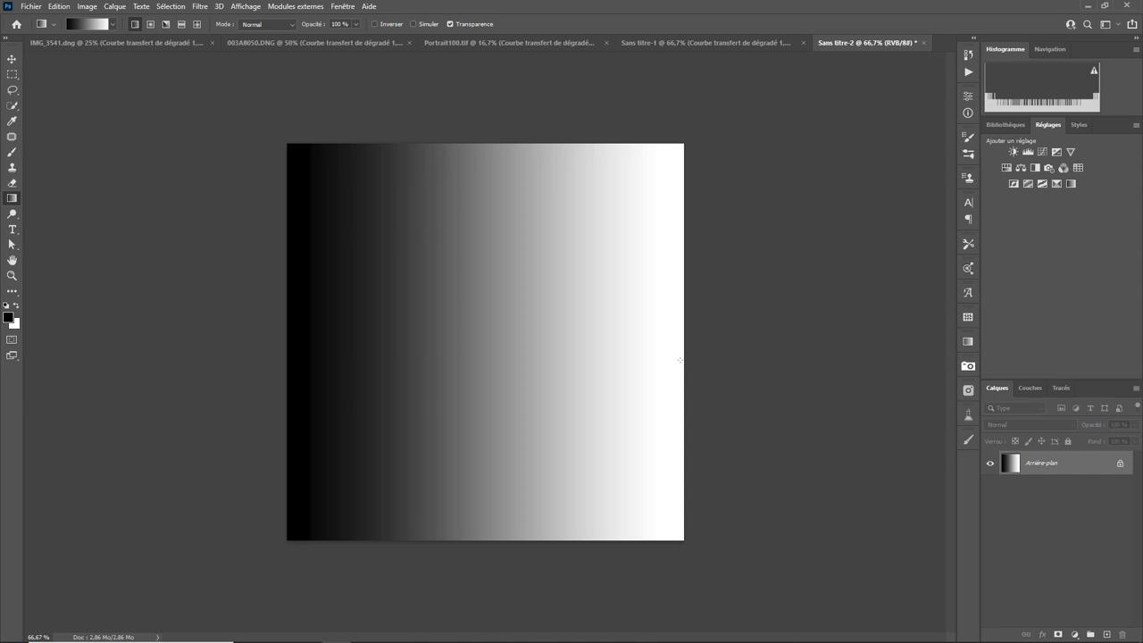
# Add a Gradient Map adjustment and set its left colour stop to blue.
pyautogui.click(1071, 184)
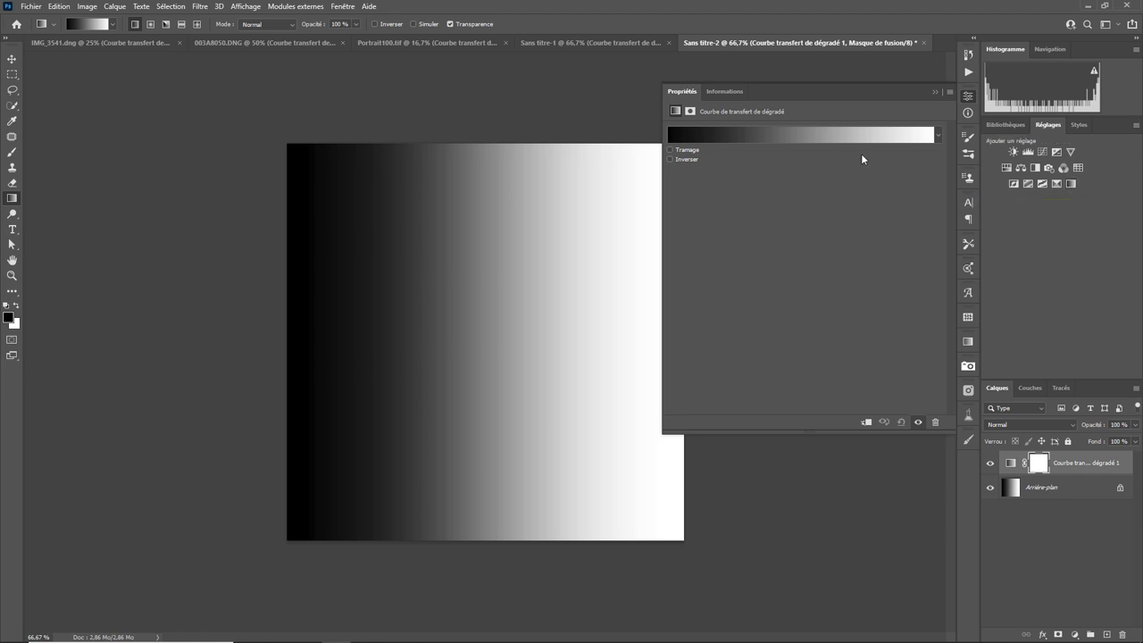
pyautogui.click(791, 136)
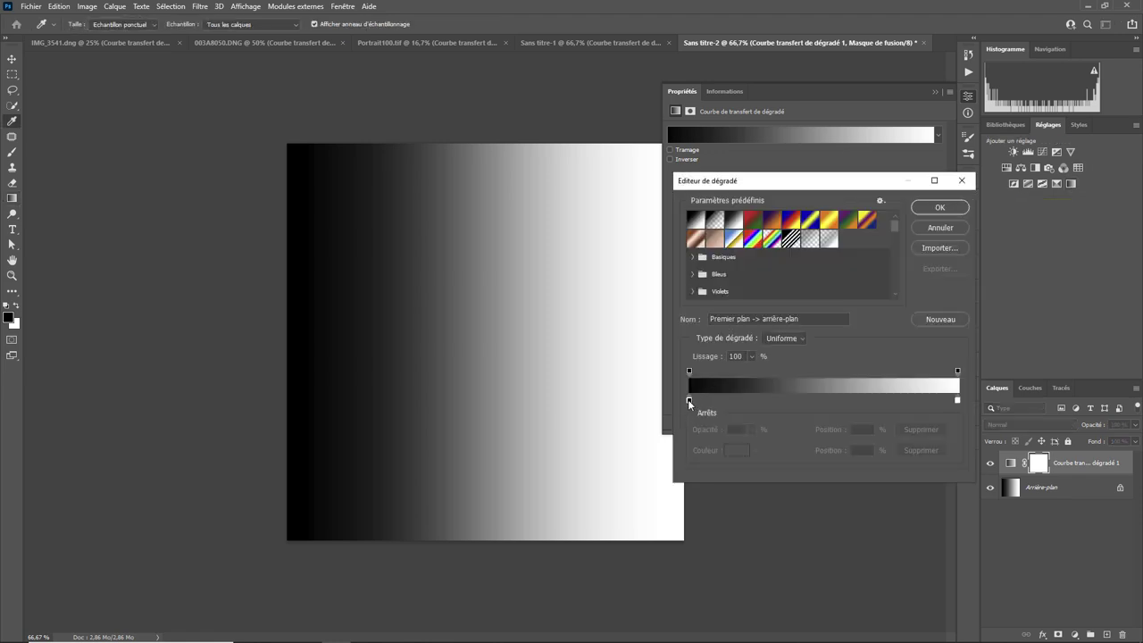
pyautogui.click(688, 399)
pyautogui.click(738, 450)
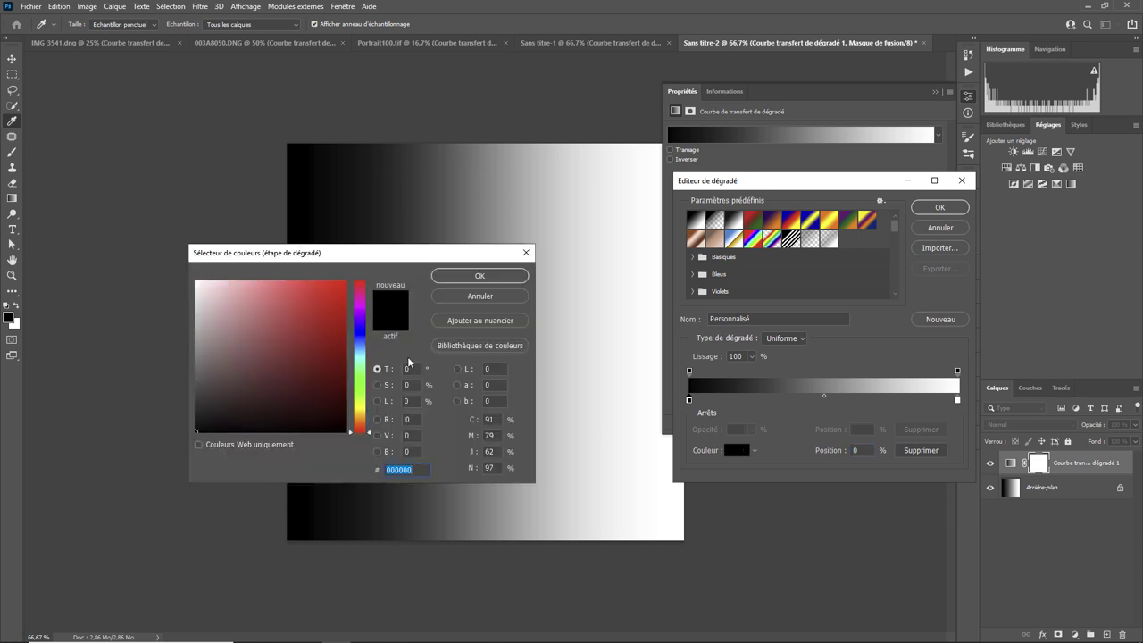
pyautogui.click(359, 334)
pyautogui.click(346, 281)
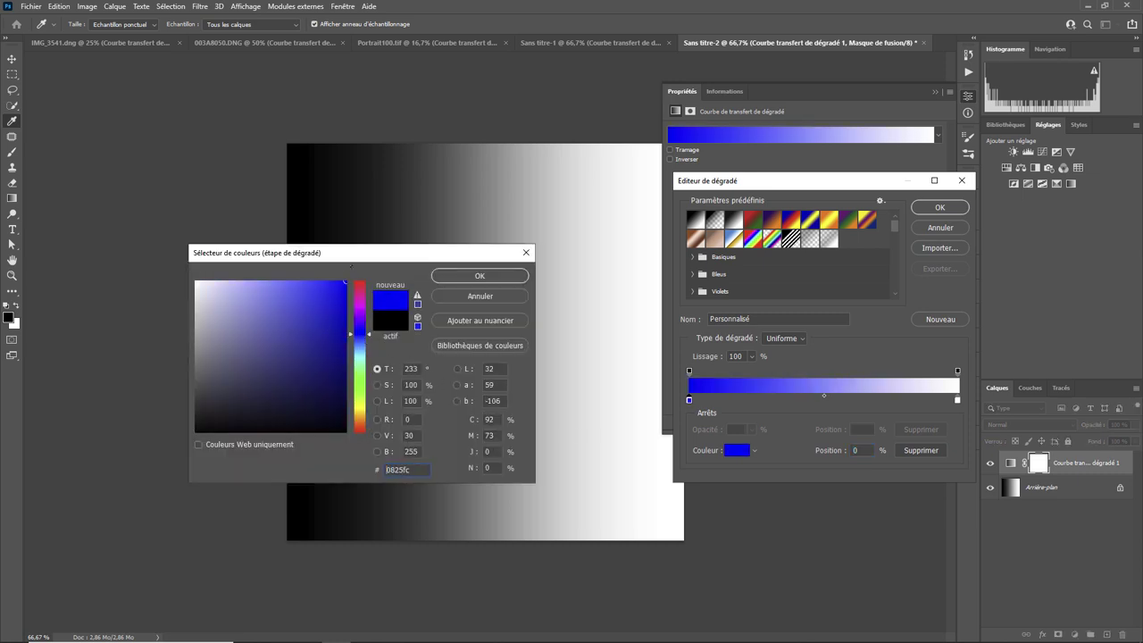
pyautogui.click(480, 276)
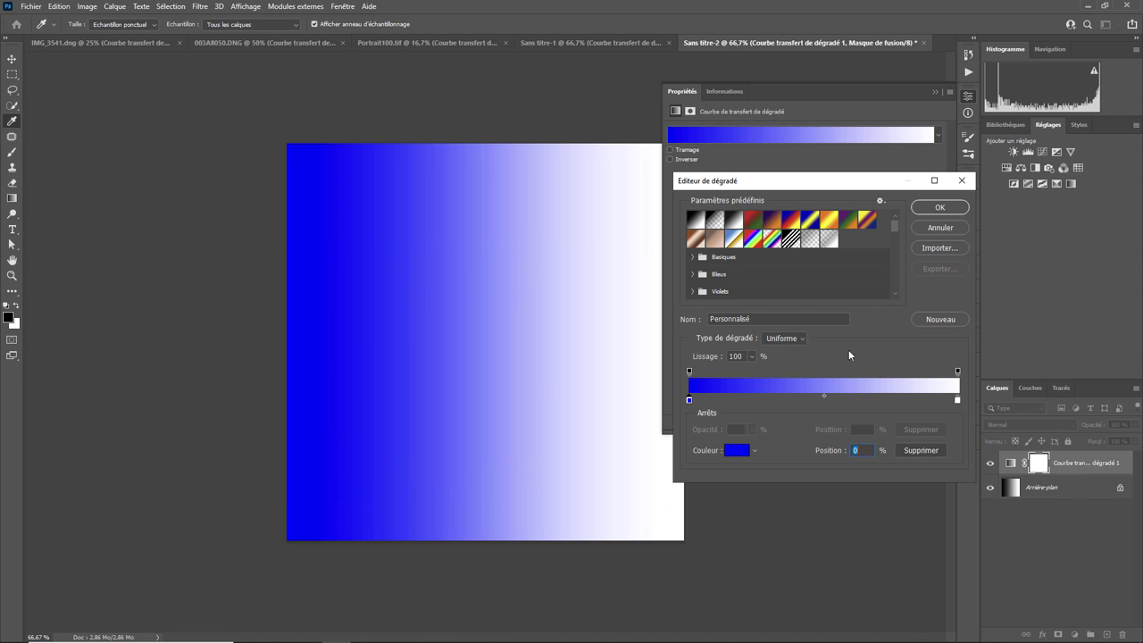
# Set the right stop to red e02828 and add a new colour stop at 53%.
pyautogui.click(958, 400)
pyautogui.click(743, 451)
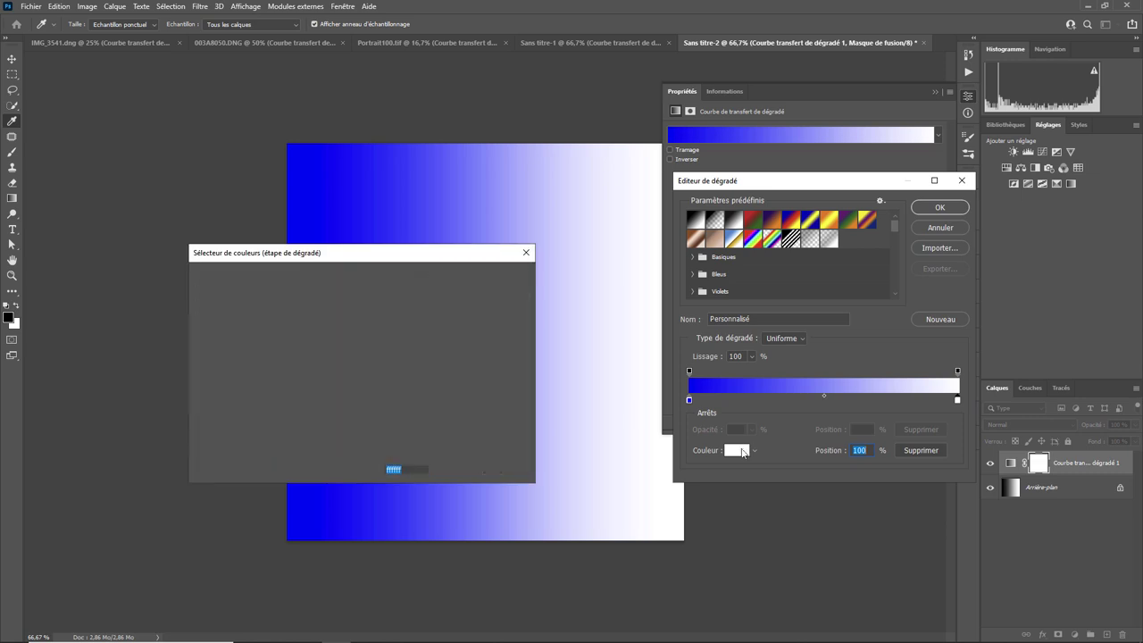
pyautogui.write('e02828')
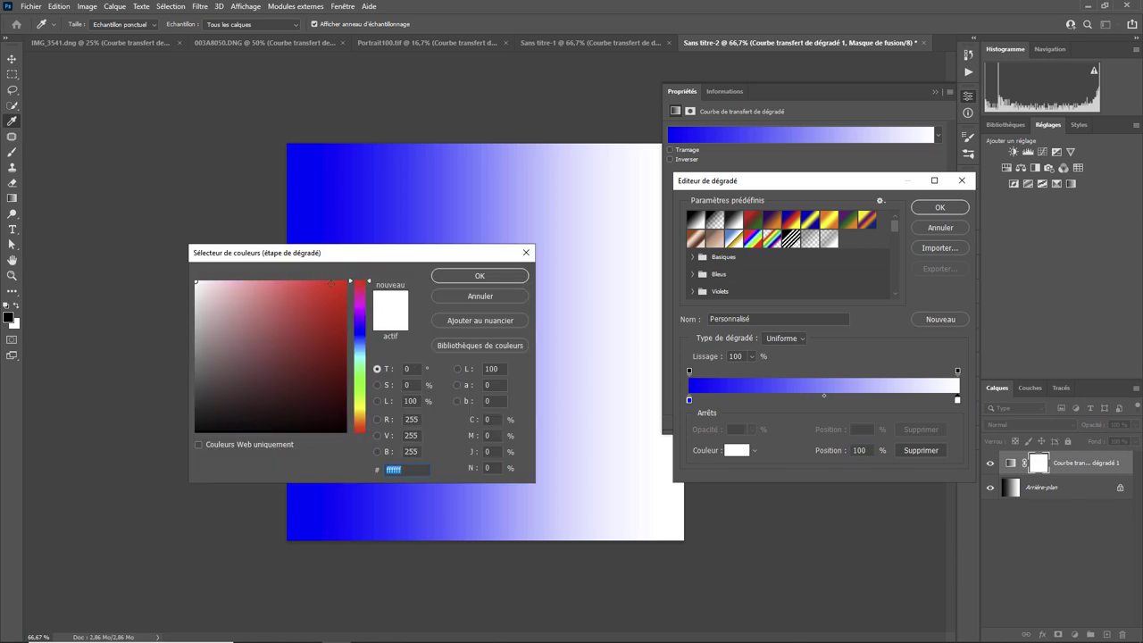
pyautogui.click(500, 276)
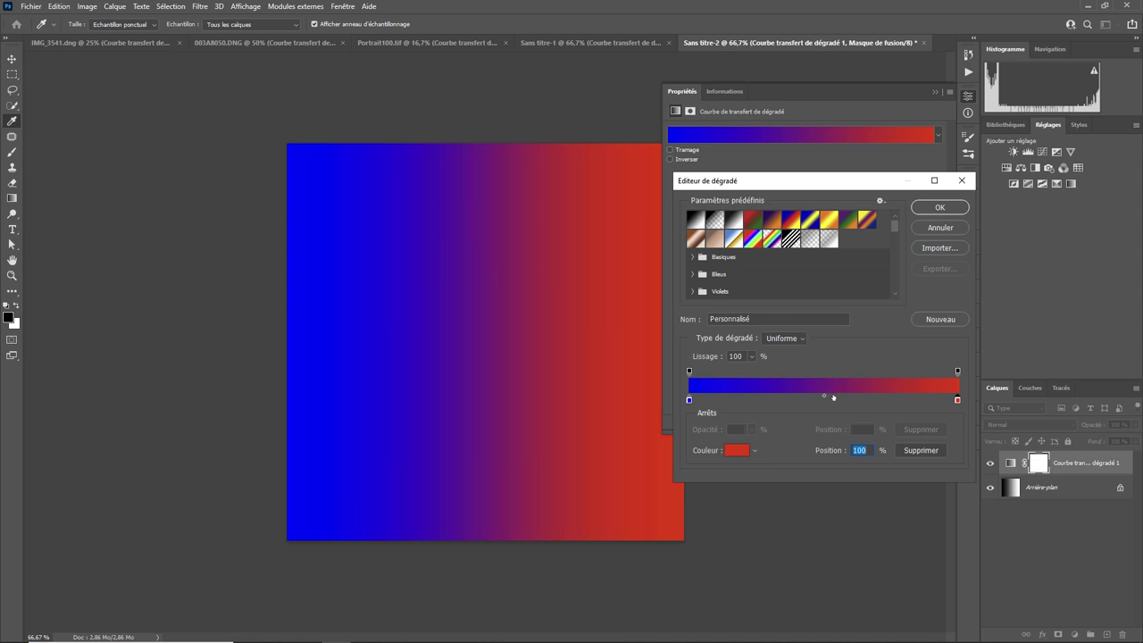
pyautogui.click(833, 398)
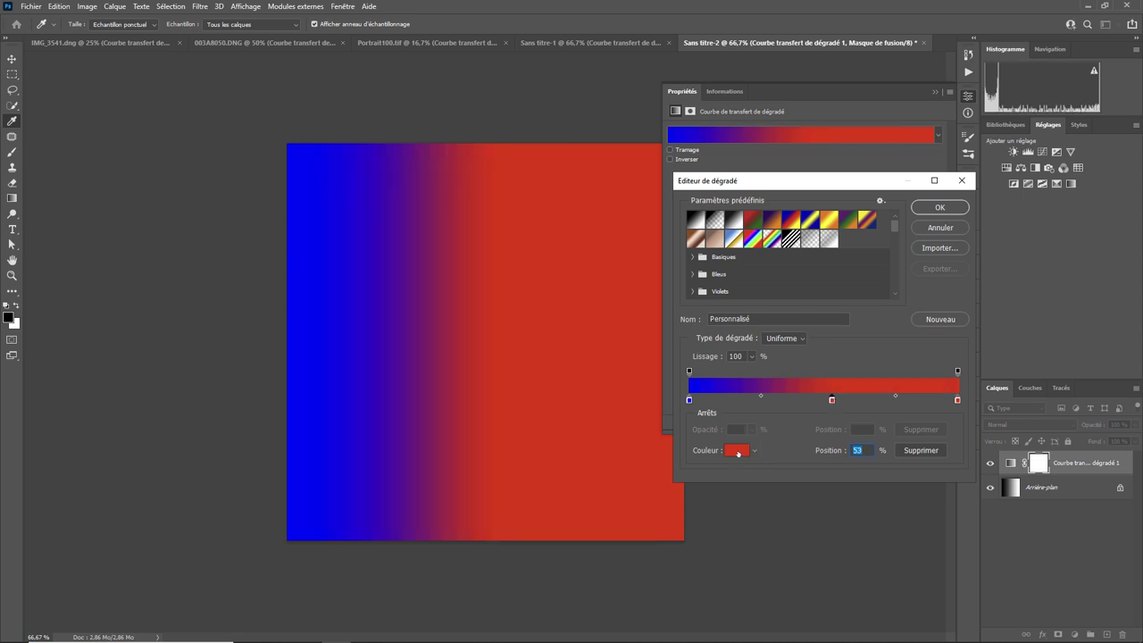
# Set the new middle colour stop to pure white.
pyautogui.click(737, 453)
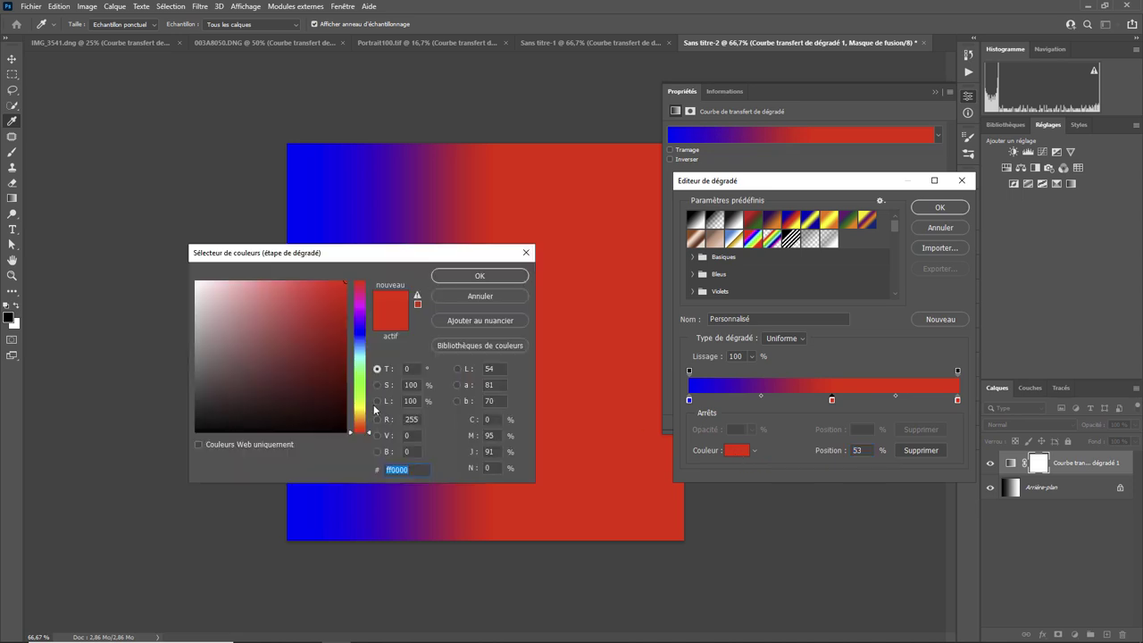
pyautogui.click(240, 336)
pyautogui.moveTo(240, 337); pyautogui.dragTo(196, 282)
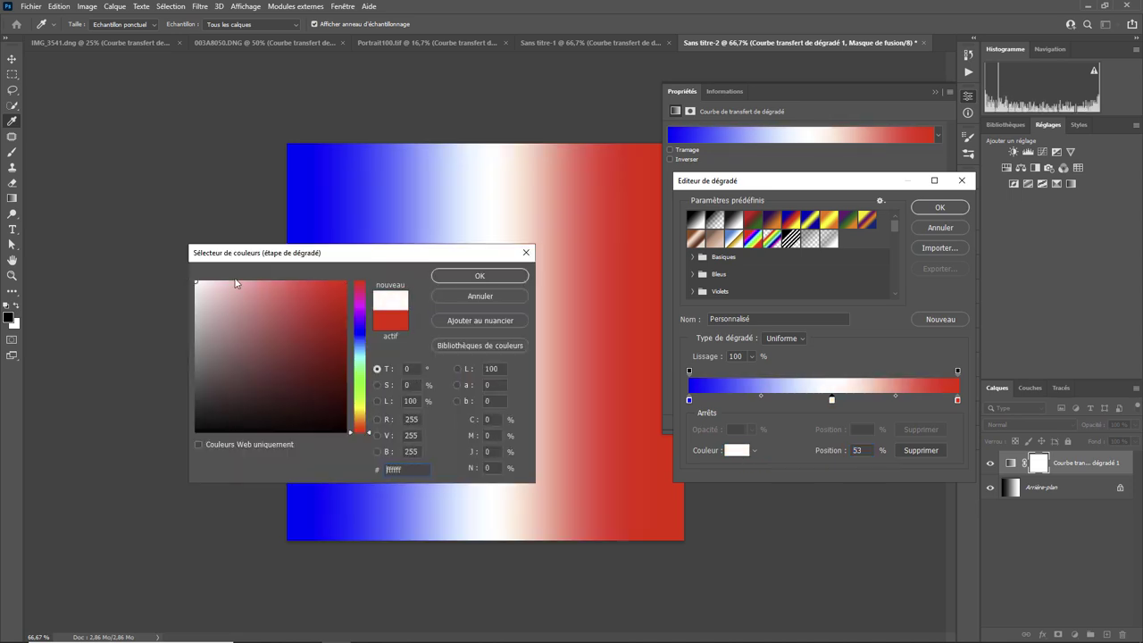
pyautogui.click(496, 280)
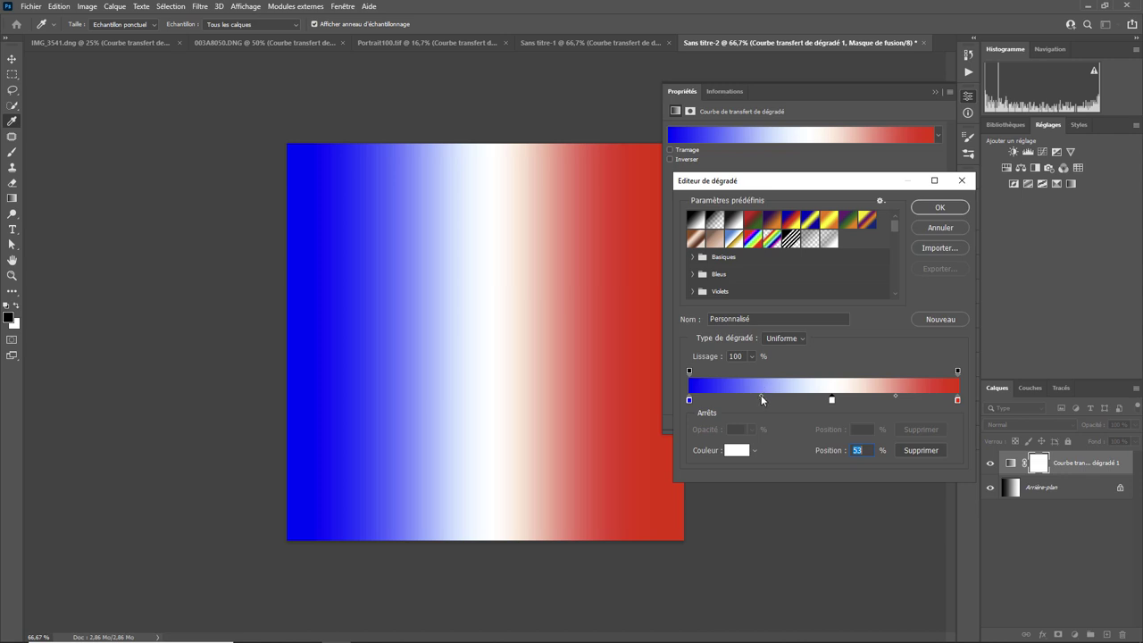
# Add a second white stop and move stops to form a wide white band, then accept.
pyautogui.moveTo(762, 396); pyautogui.dragTo(722, 402)
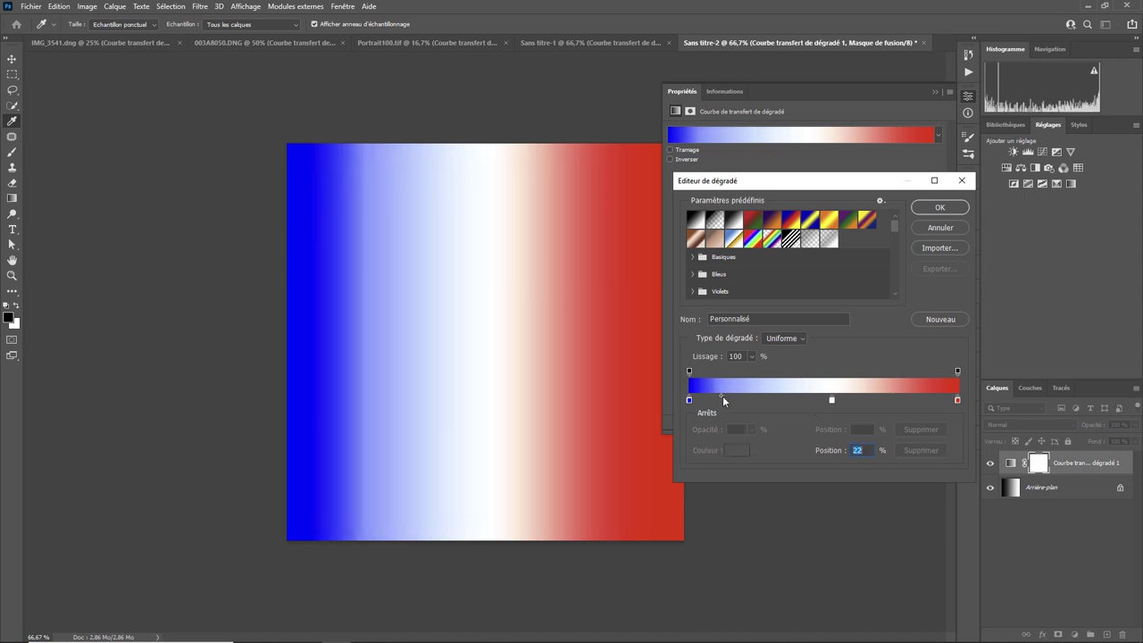
pyautogui.moveTo(721, 394); pyautogui.dragTo(840, 399)
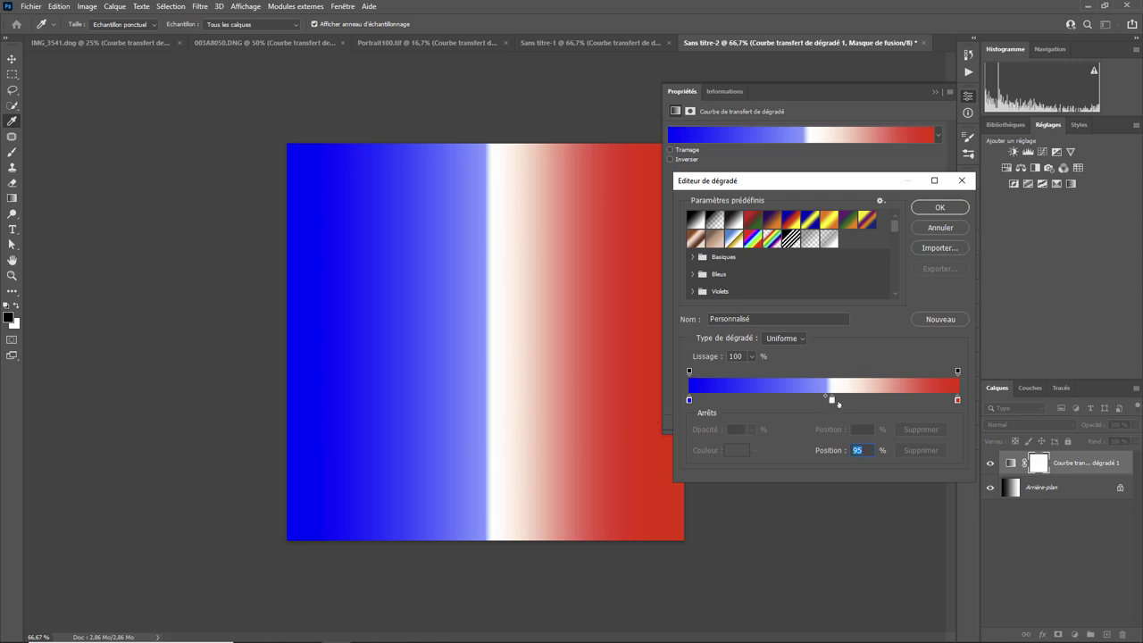
pyautogui.moveTo(831, 400); pyautogui.dragTo(793, 401)
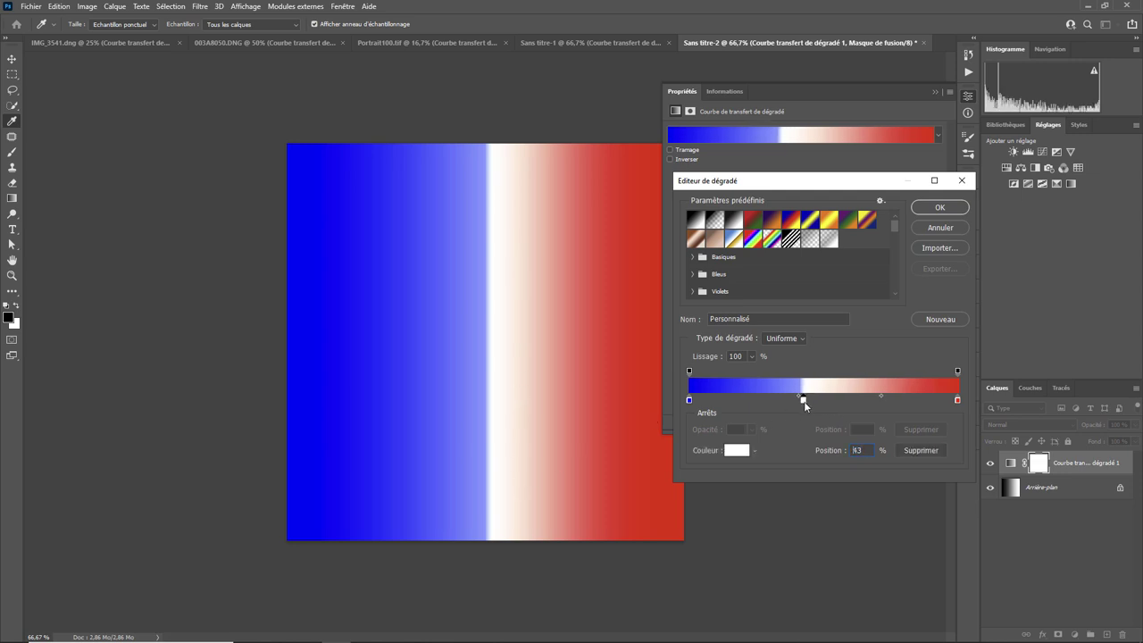
pyautogui.click(858, 399)
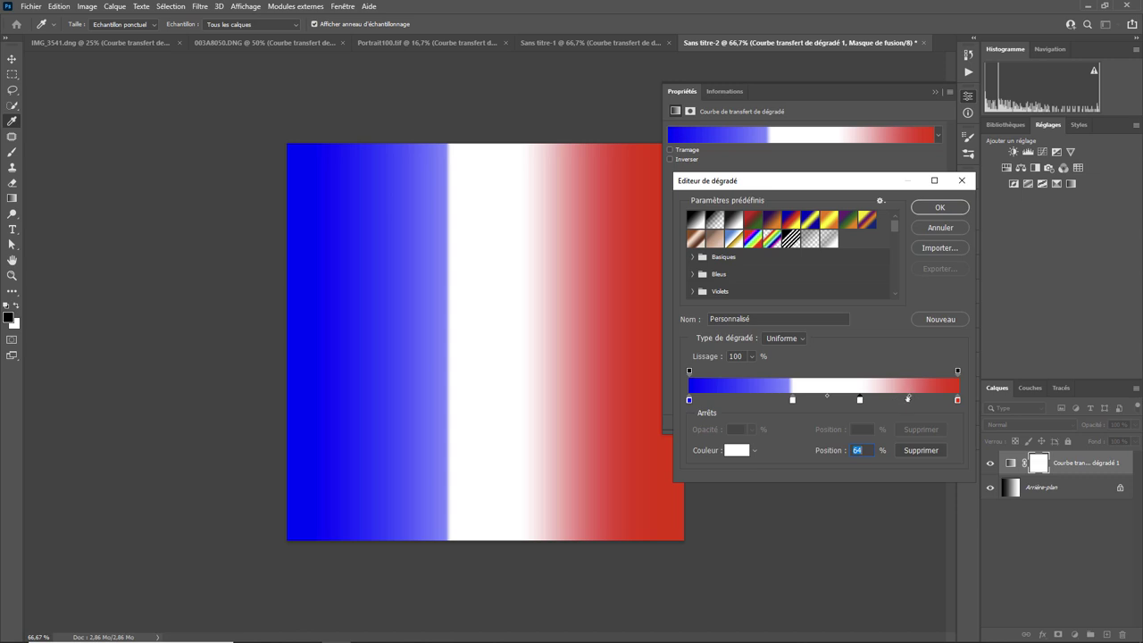
pyautogui.moveTo(909, 395)
pyautogui.mouseDown()
pyautogui.moveTo(860, 402)
pyautogui.moveTo(882, 401)
pyautogui.mouseUp()
pyautogui.moveTo(799, 399); pyautogui.dragTo(771, 402)
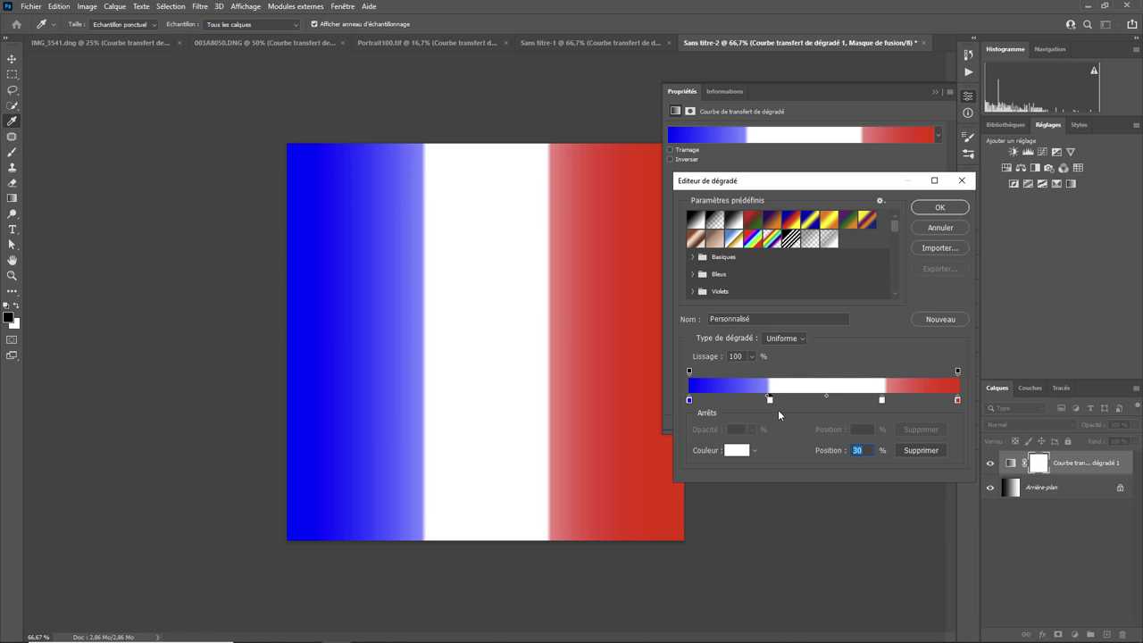
pyautogui.click(943, 208)
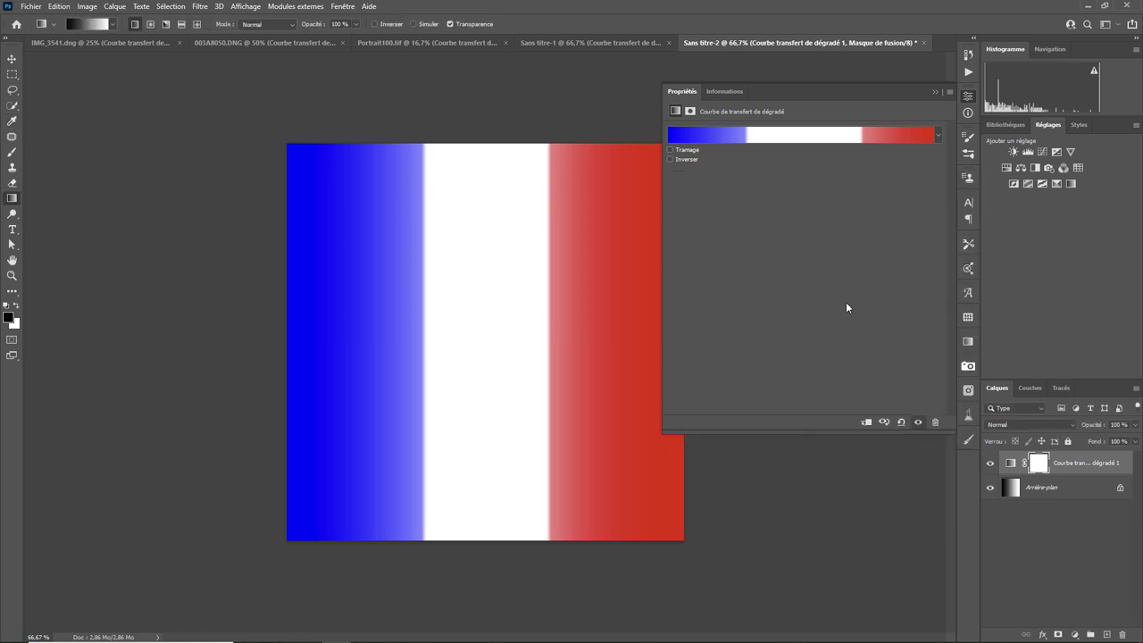